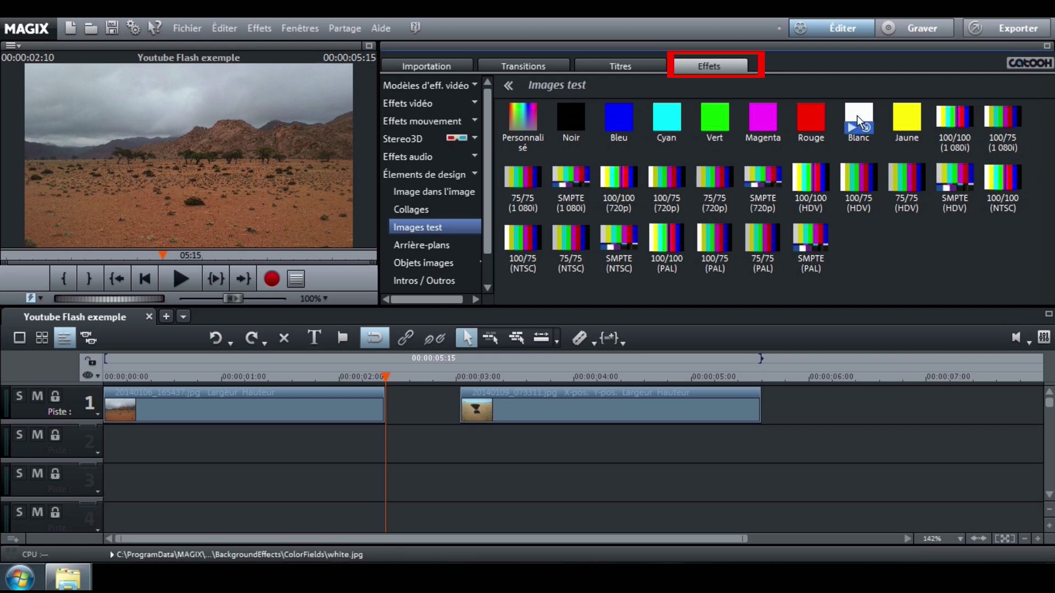
Place the white (Blanc) test image on track 2, starting where the first photo ends
{"action": "left_click", "coordinate": [859, 121]}
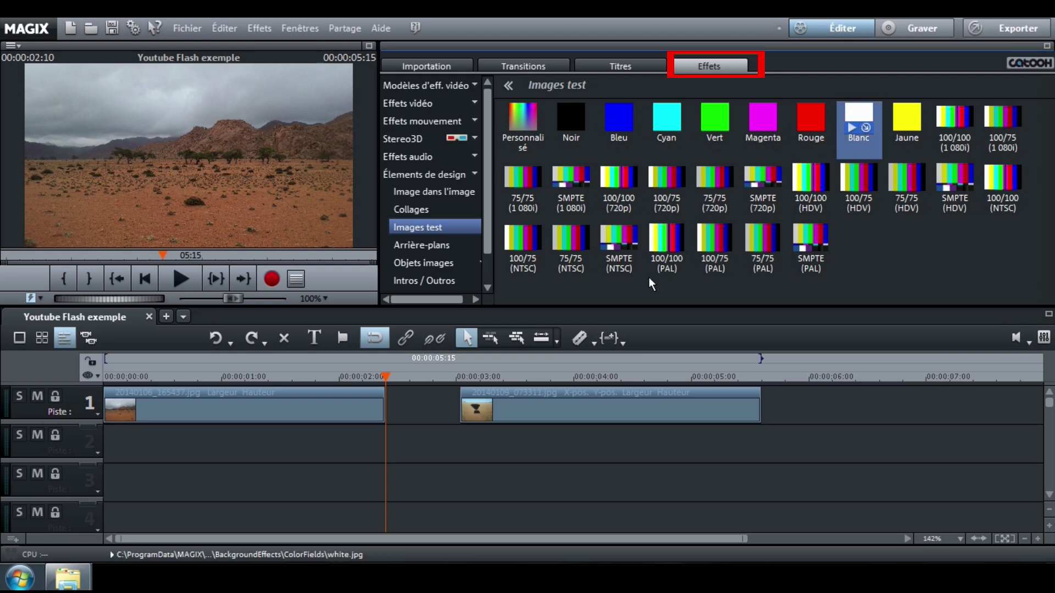
{"action": "left_click_drag", "start_coordinate": [570, 345], "coordinate": [428, 443]}
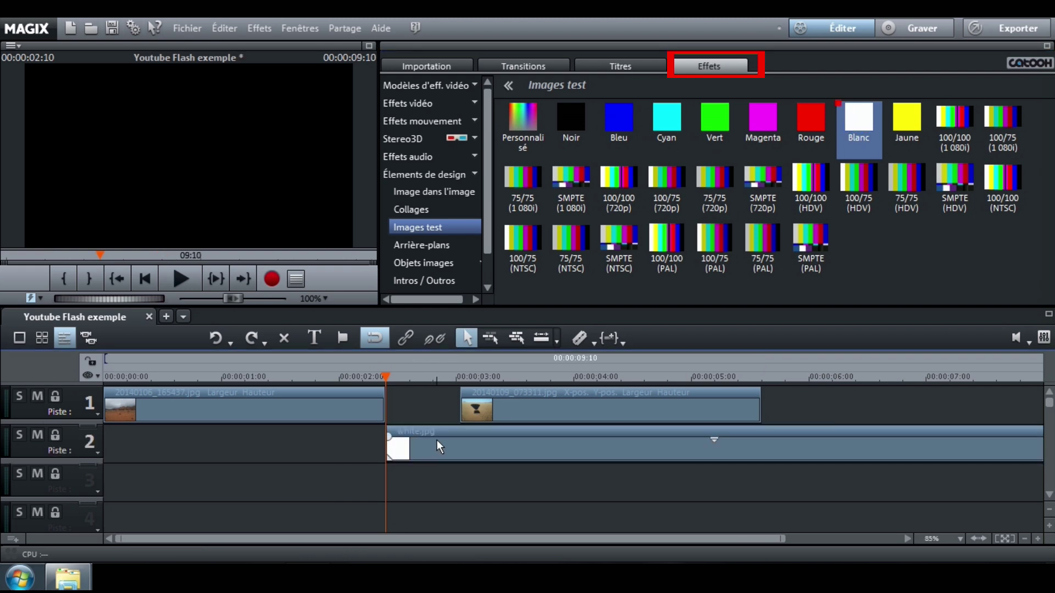
Set the display duration of the white.jpg clip to 00:00:10
{"action": "left_click", "coordinate": [450, 443]}
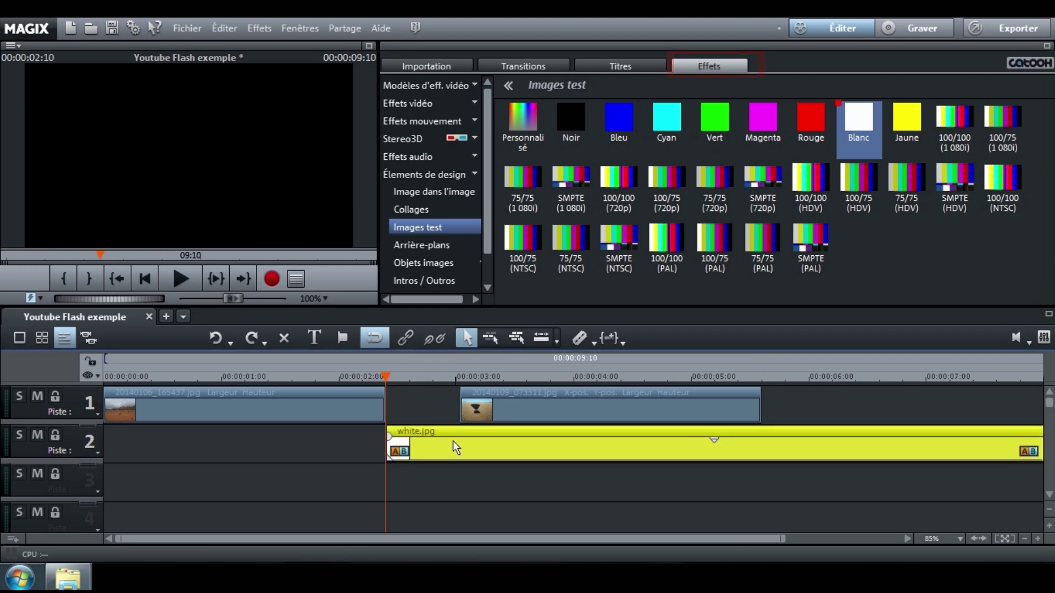
{"action": "right_click", "coordinate": [452, 440]}
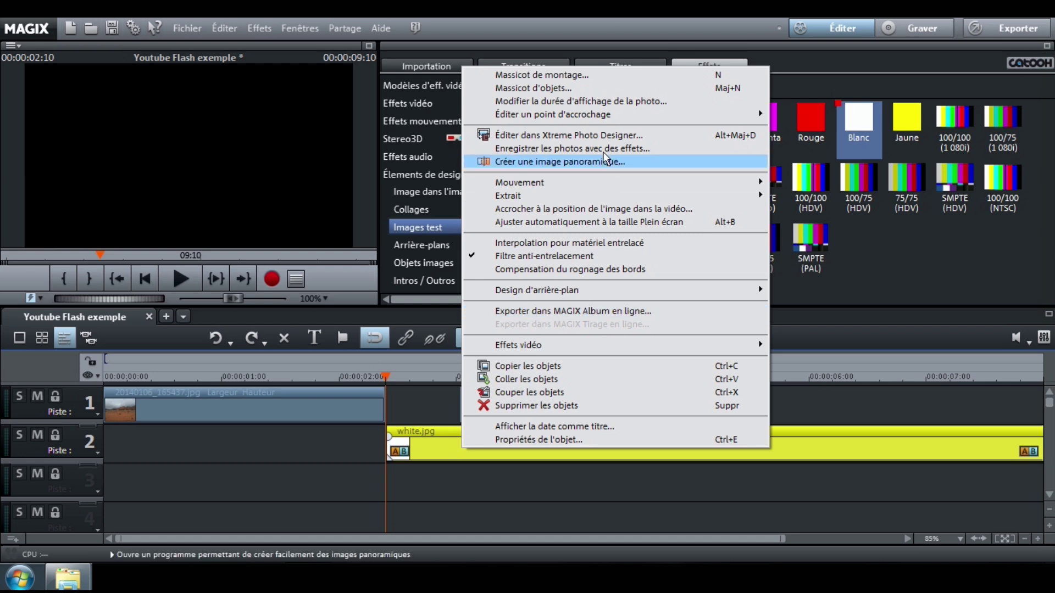
{"action": "left_click", "coordinate": [680, 101]}
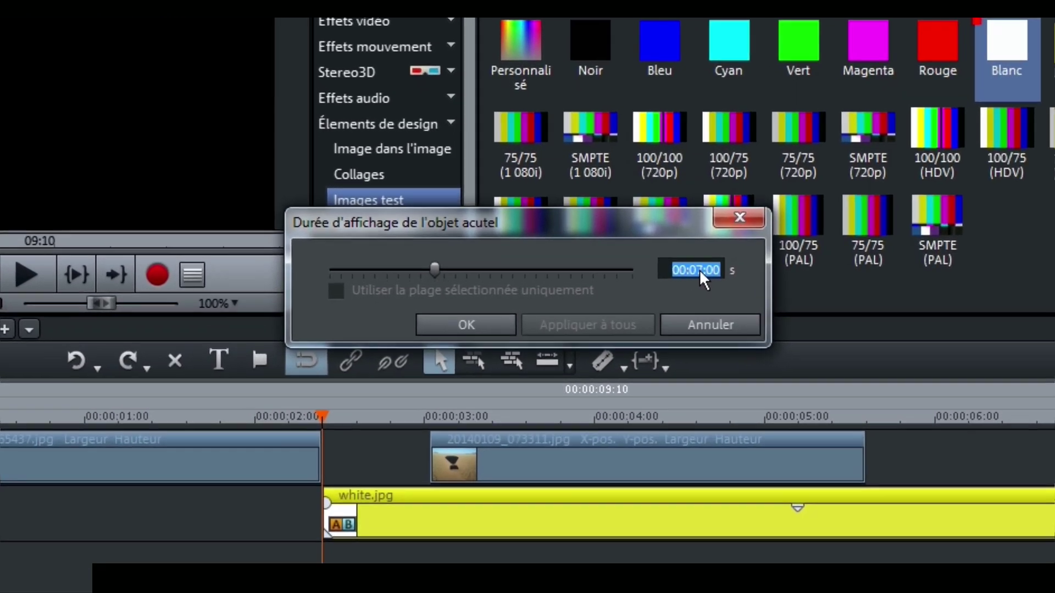
{"action": "left_click", "coordinate": [669, 273]}
{"action": "type", "text": "0"}
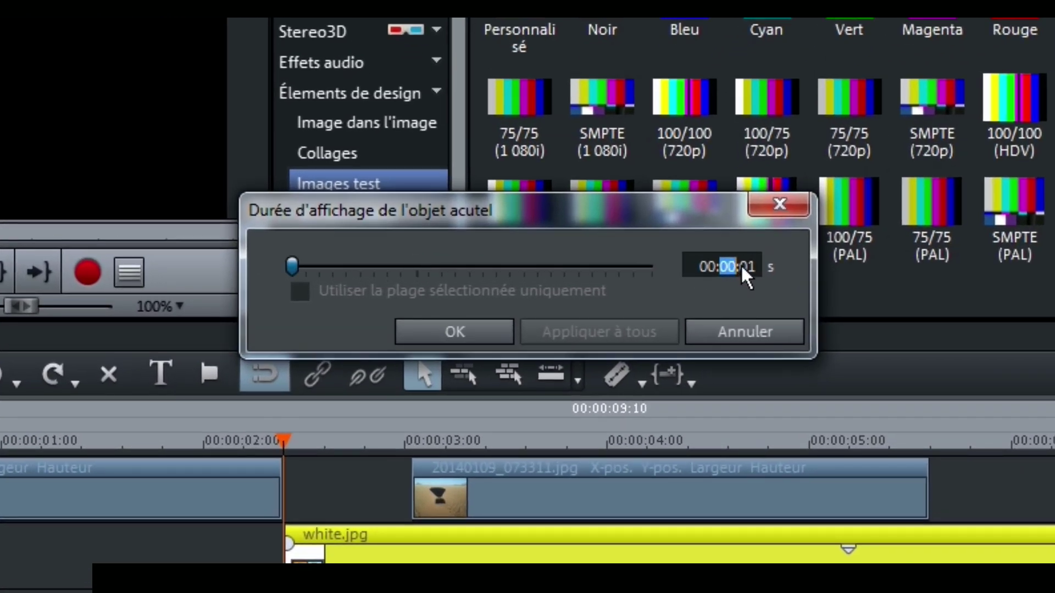
{"action": "left_click", "coordinate": [753, 270]}
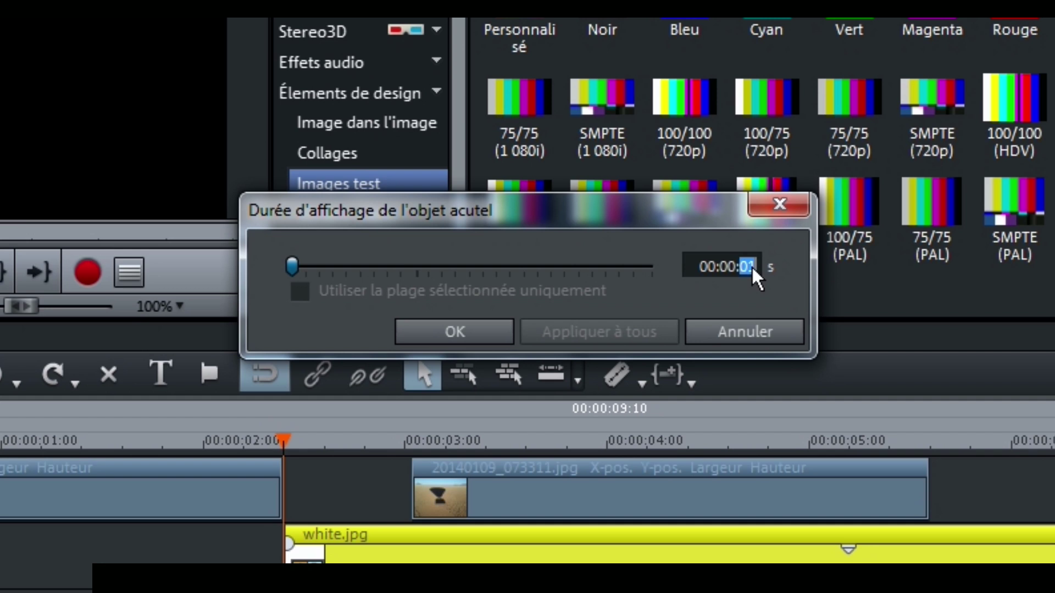
{"action": "type", "text": "10"}
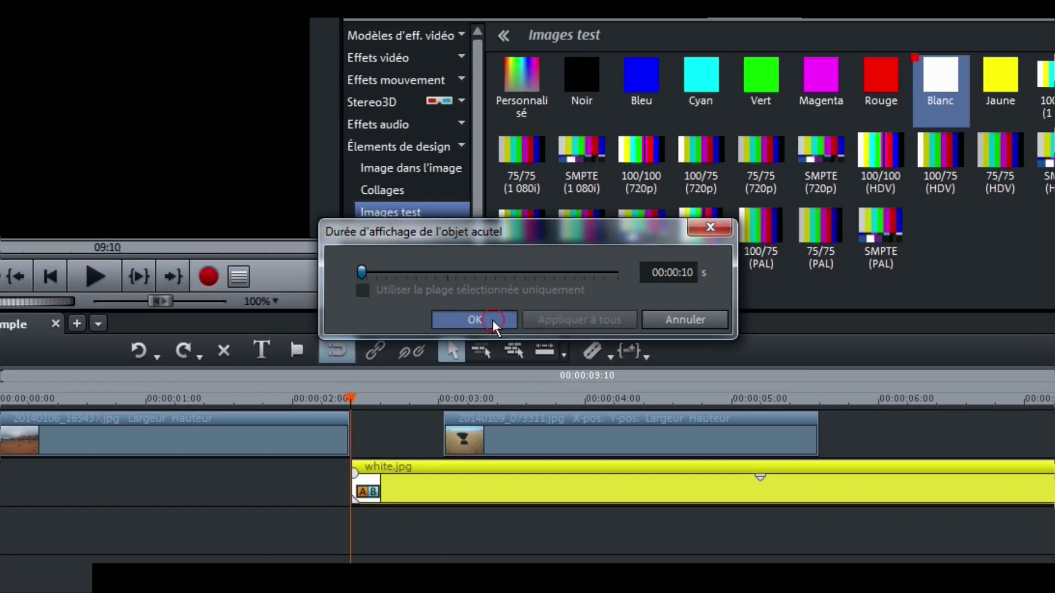
{"action": "left_click", "coordinate": [478, 333]}
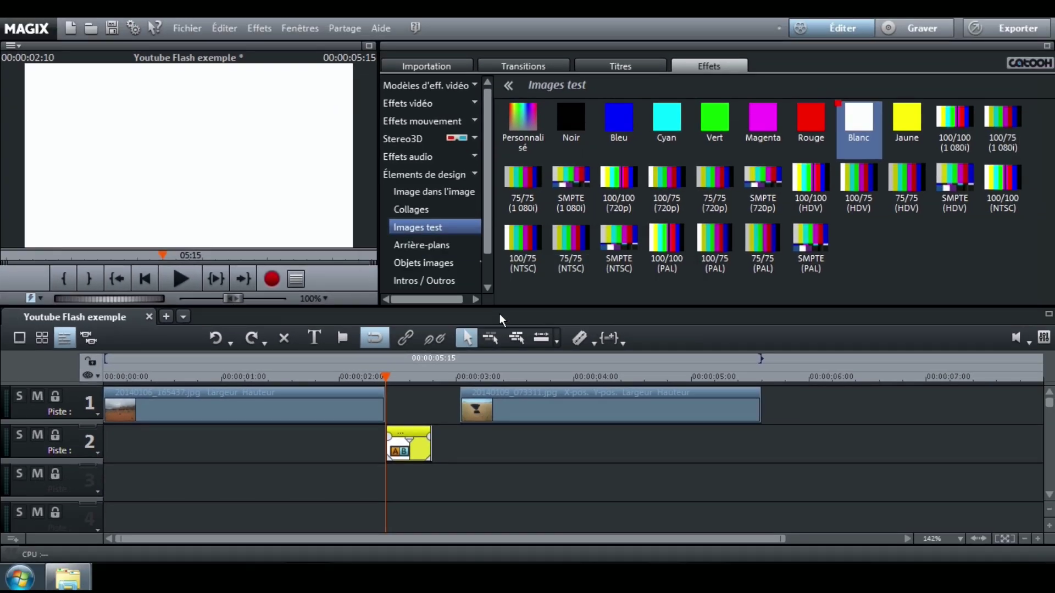
Shift the second photo earlier so it overlaps the white clip, and move the white clip onto track 1 between the two photos
{"action": "left_click", "coordinate": [500, 400]}
{"action": "left_click", "coordinate": [500, 400]}
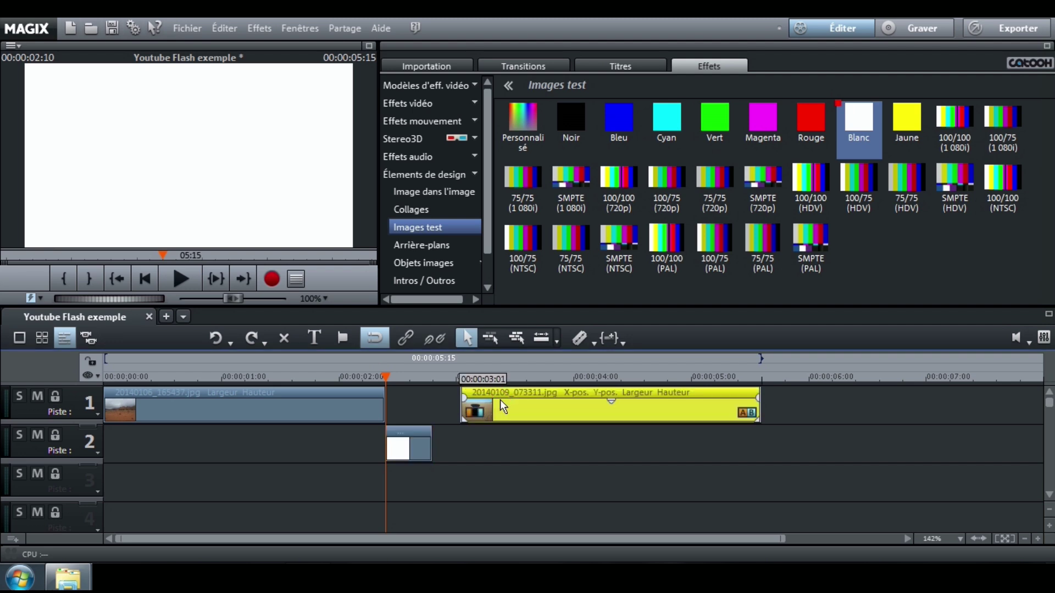
{"action": "left_click_drag", "start_coordinate": [500, 400], "coordinate": [440, 399]}
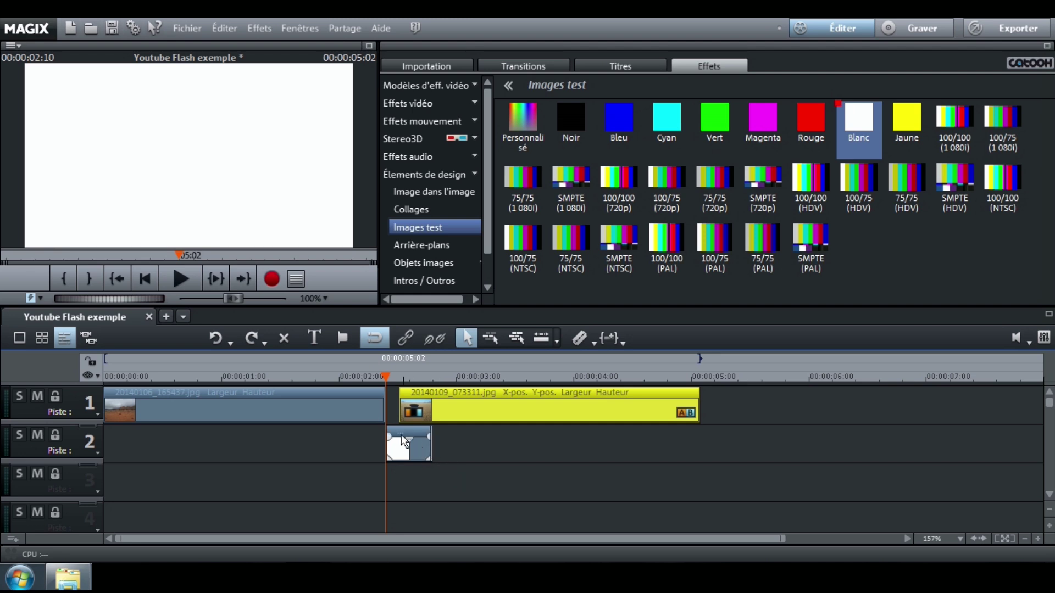
{"action": "left_click_drag", "start_coordinate": [403, 441], "coordinate": [400, 412]}
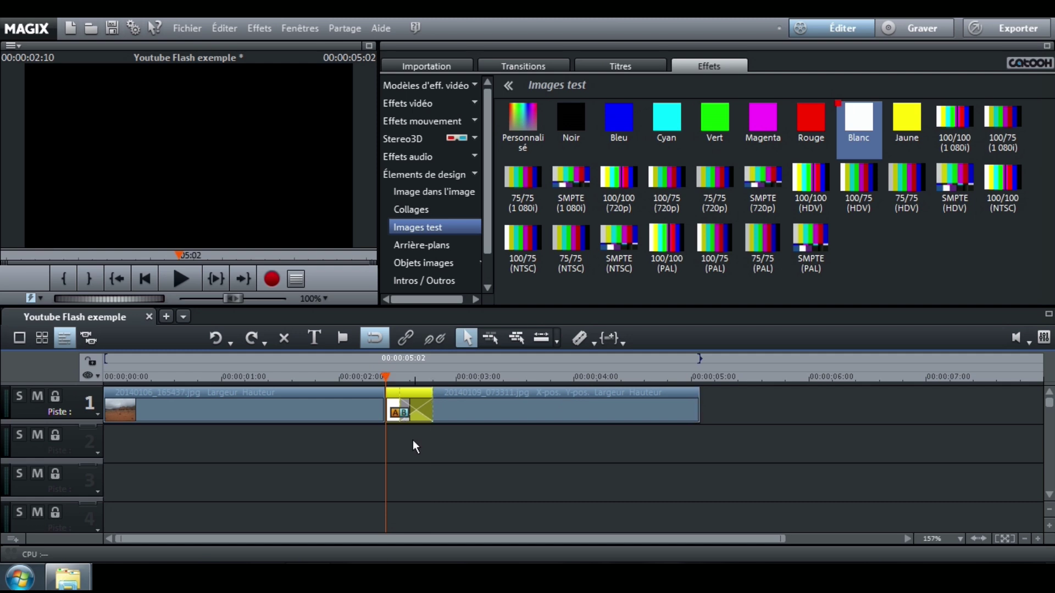
Play the timeline from about 00:00:00:15 through the white flash to preview the transition
{"action": "left_click", "coordinate": [174, 378]}
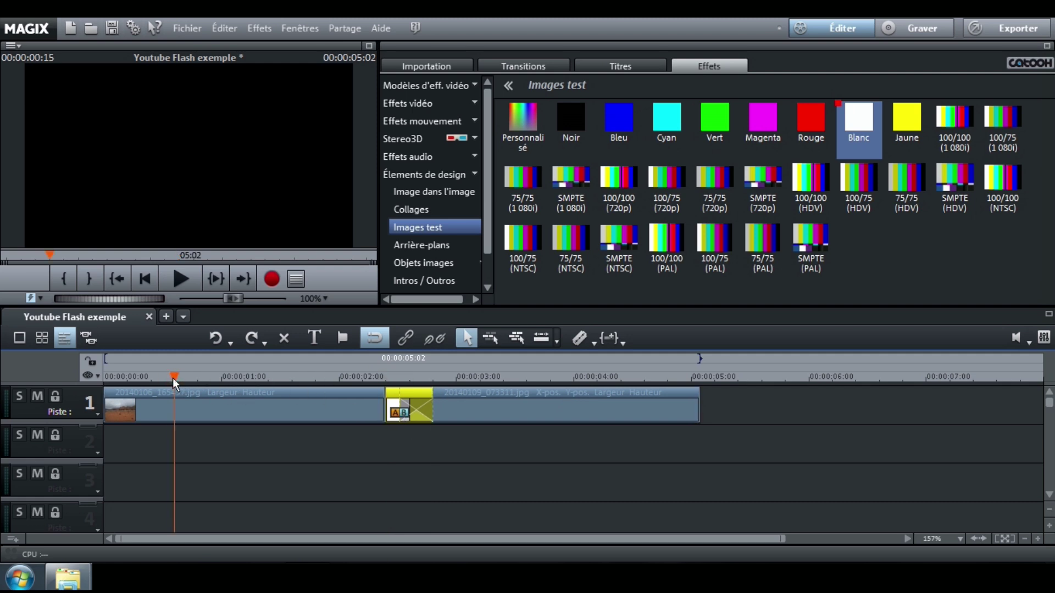
{"action": "left_click", "coordinate": [181, 279]}
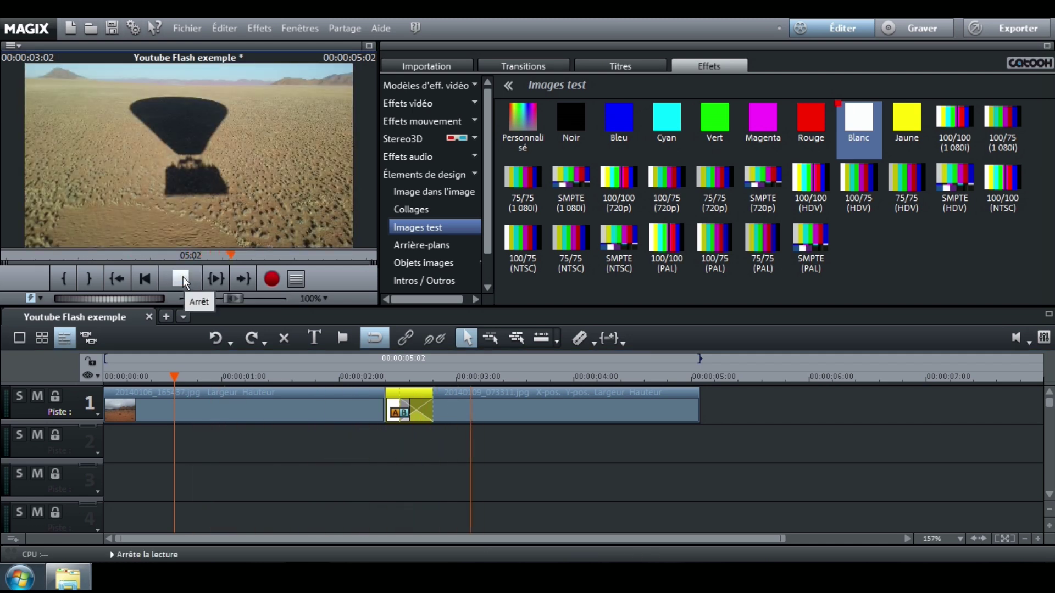
{"action": "left_click", "coordinate": [181, 280]}
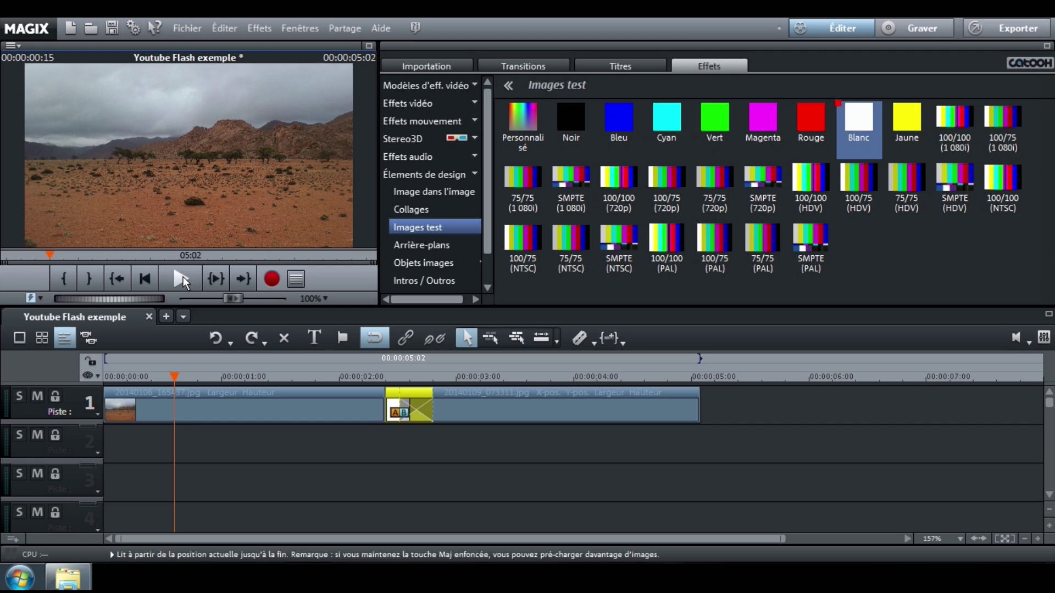
Add the app photo1 sound file from the Tutoriel Youtube 2014 Flash folder to track 2, directly beneath the white clip
{"action": "left_click", "coordinate": [77, 580]}
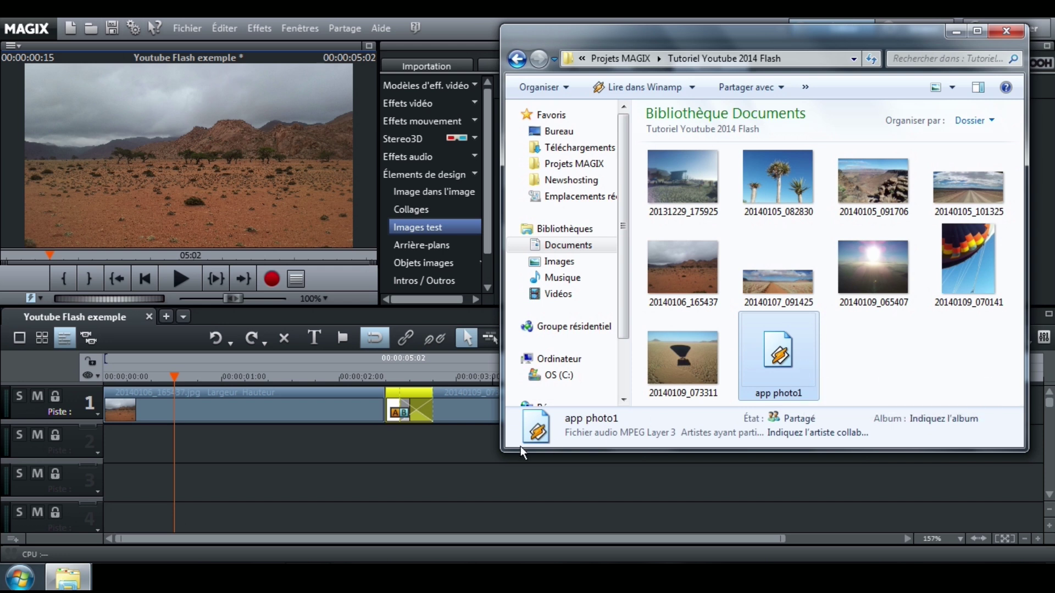
{"action": "left_click_drag", "start_coordinate": [398, 449], "coordinate": [407, 445]}
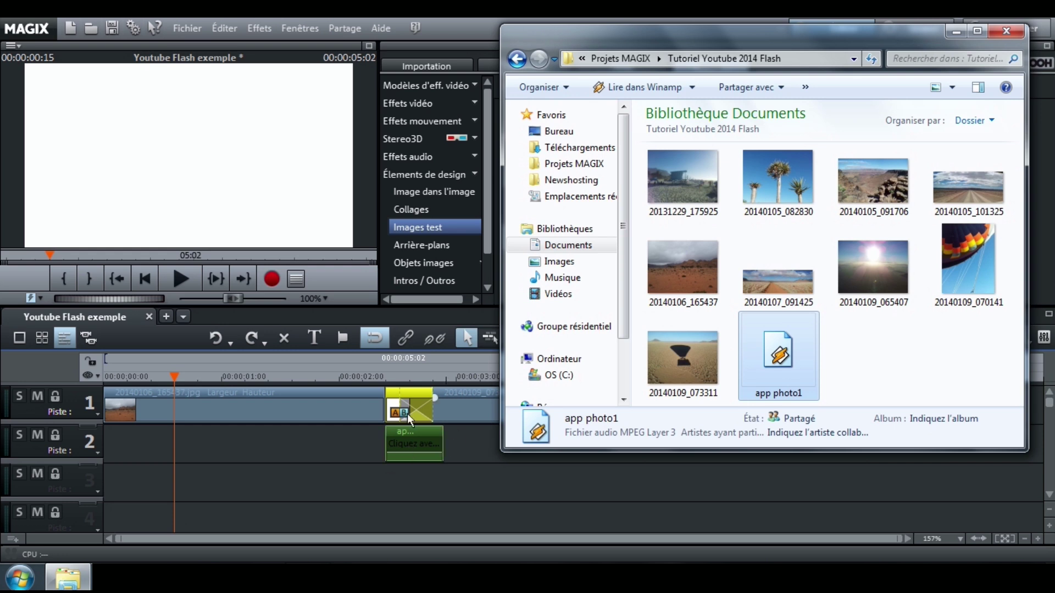
Play back the flash transition with its sound, including the layered montage of three tilted photos
{"action": "left_click", "coordinate": [181, 278]}
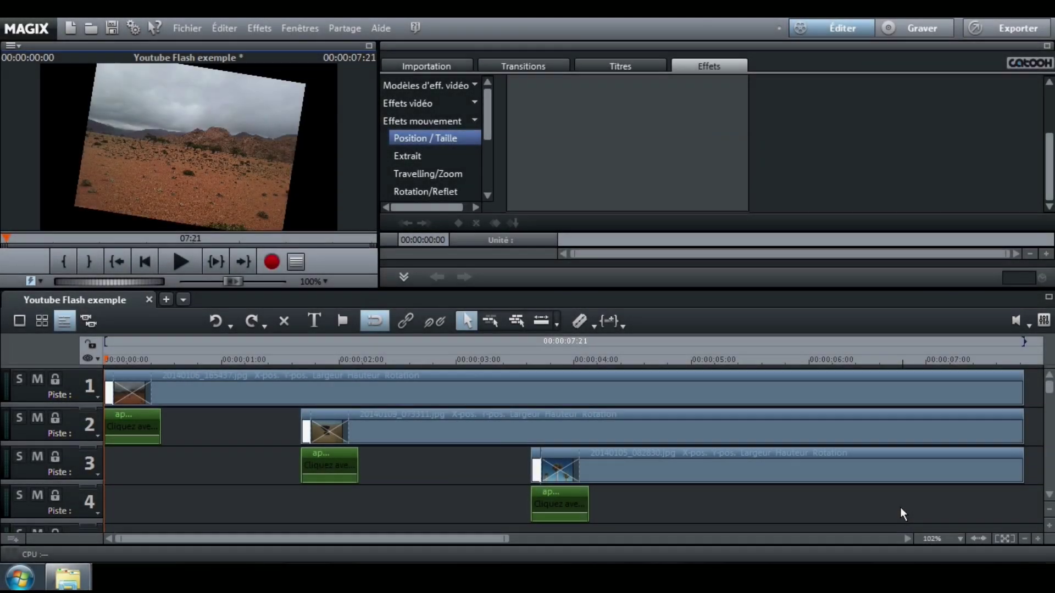
{"action": "left_click", "coordinate": [182, 260]}
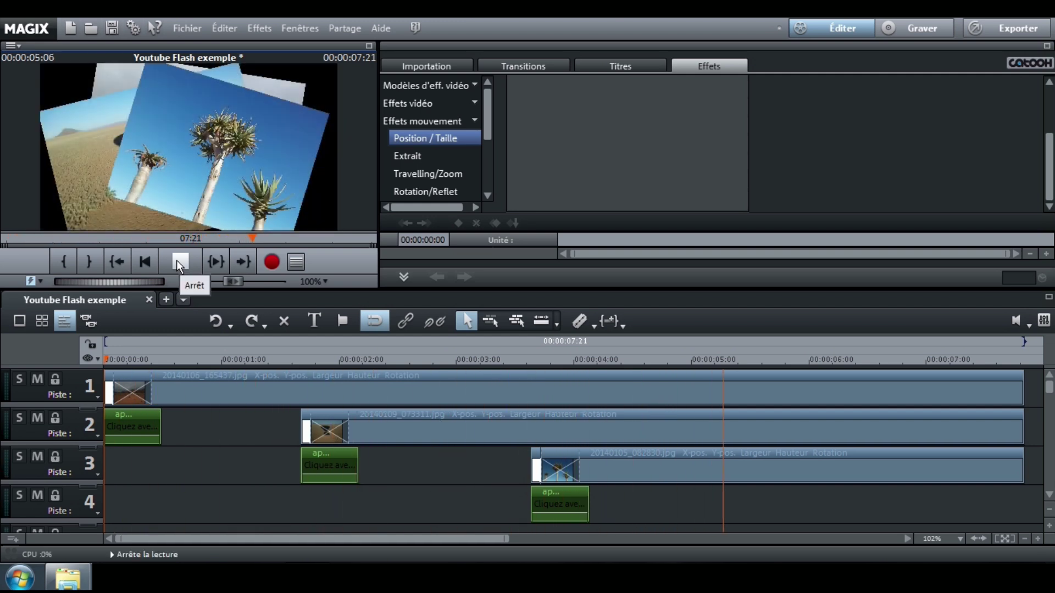
{"action": "left_click", "coordinate": [179, 262]}
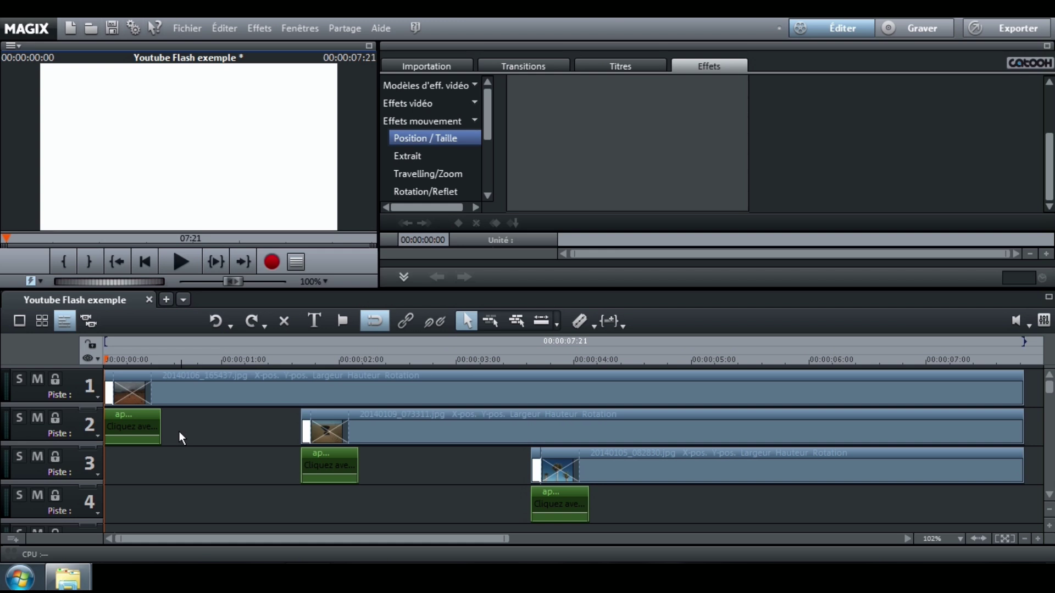
Add a position and size keyframe to the photo on track 1 at the end of its white crossfade
{"action": "left_click", "coordinate": [193, 392]}
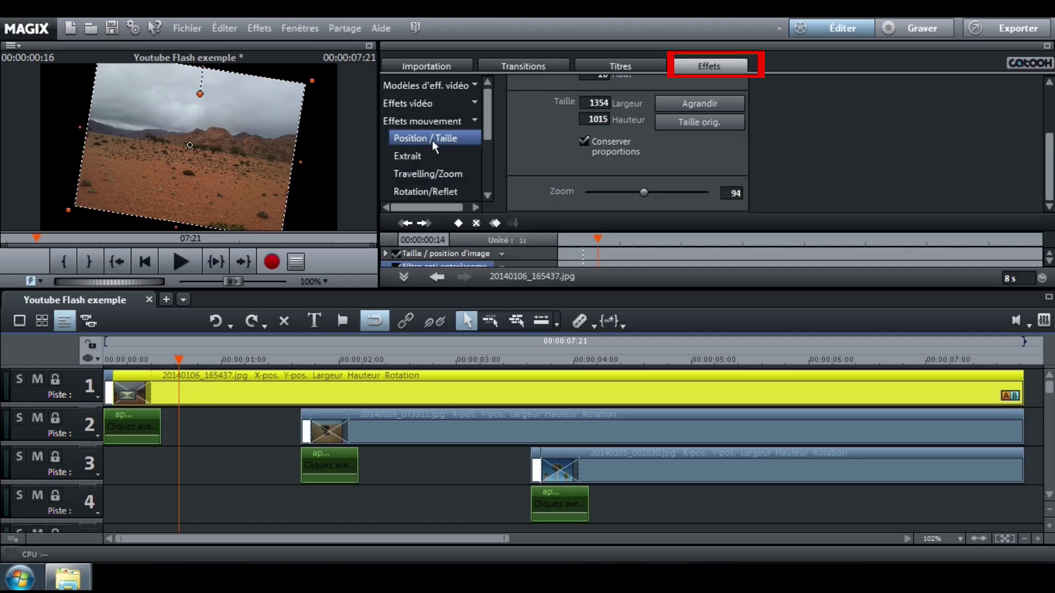
{"action": "left_click", "coordinate": [432, 140]}
{"action": "left_click", "coordinate": [147, 361]}
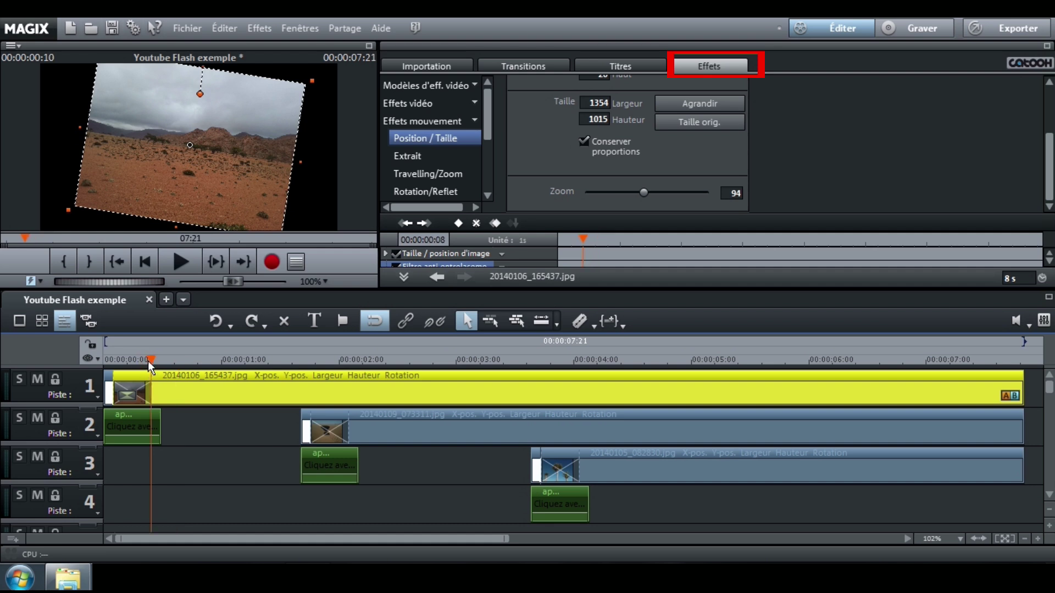
{"action": "left_click", "coordinate": [458, 223]}
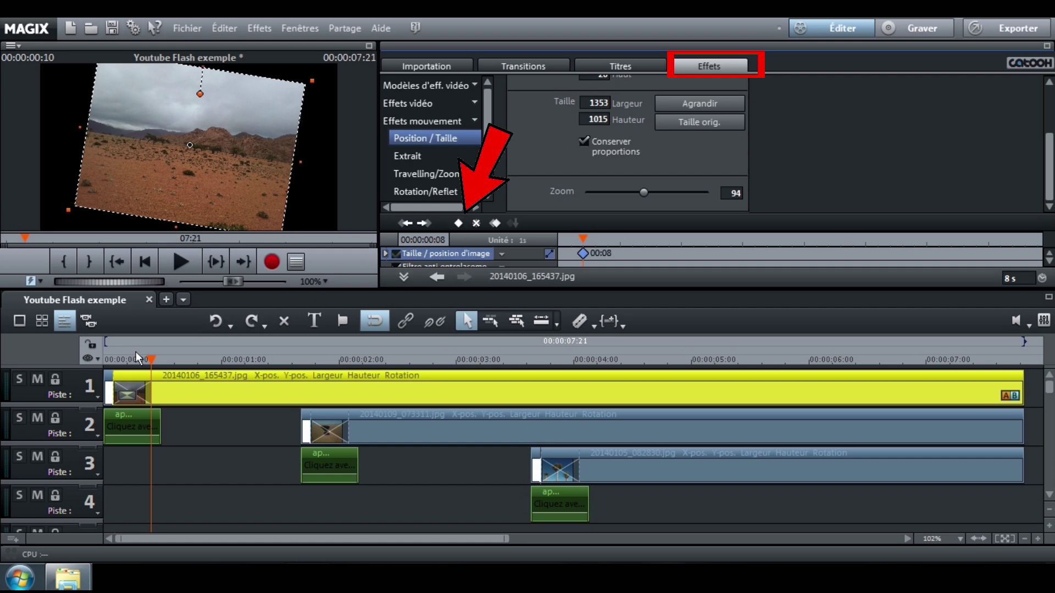
At the start of the track 1 photo, set the zoom to 147 with a keyframe and preview the animation
{"action": "left_click", "coordinate": [112, 361]}
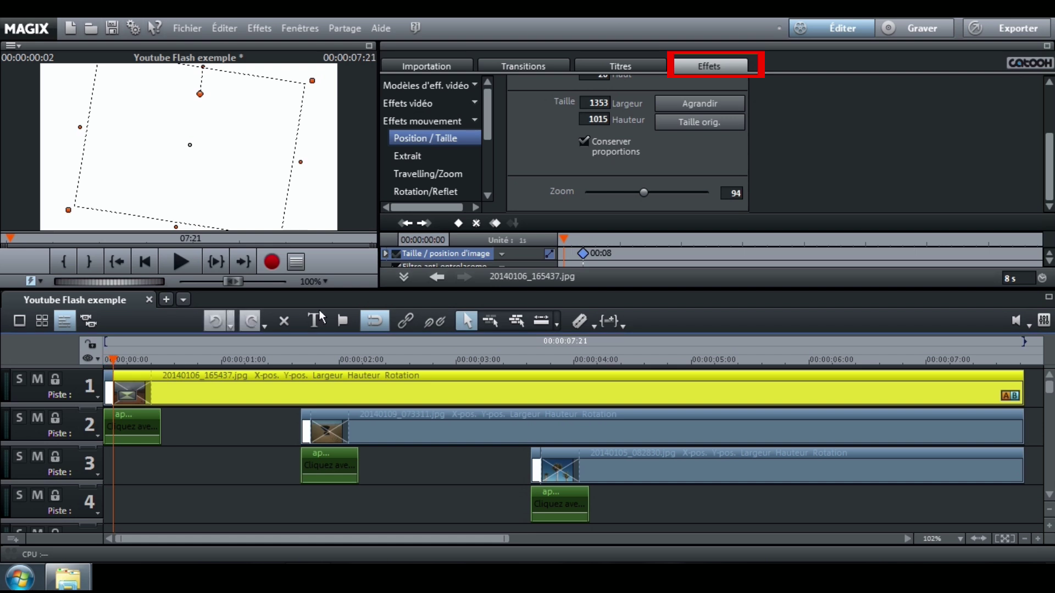
{"action": "left_click_drag", "start_coordinate": [641, 195], "coordinate": [671, 195]}
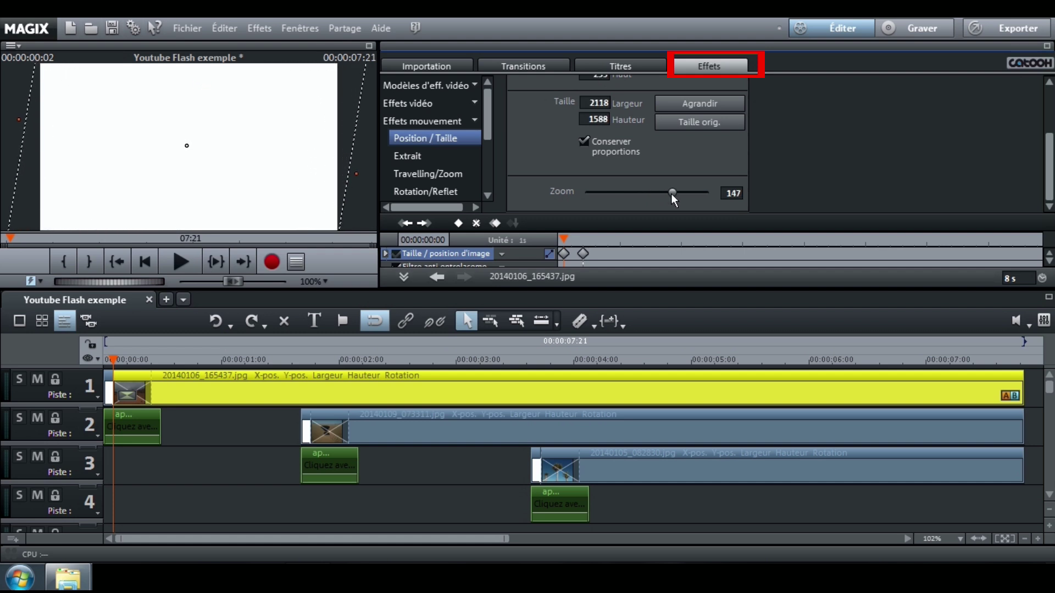
{"action": "left_click", "coordinate": [458, 221]}
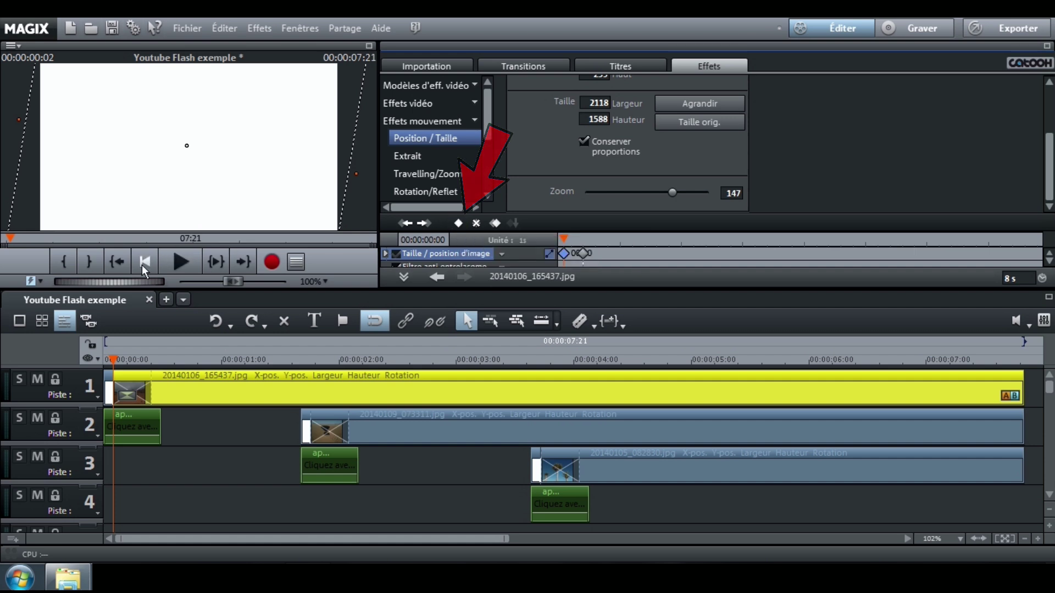
{"action": "left_click", "coordinate": [174, 260]}
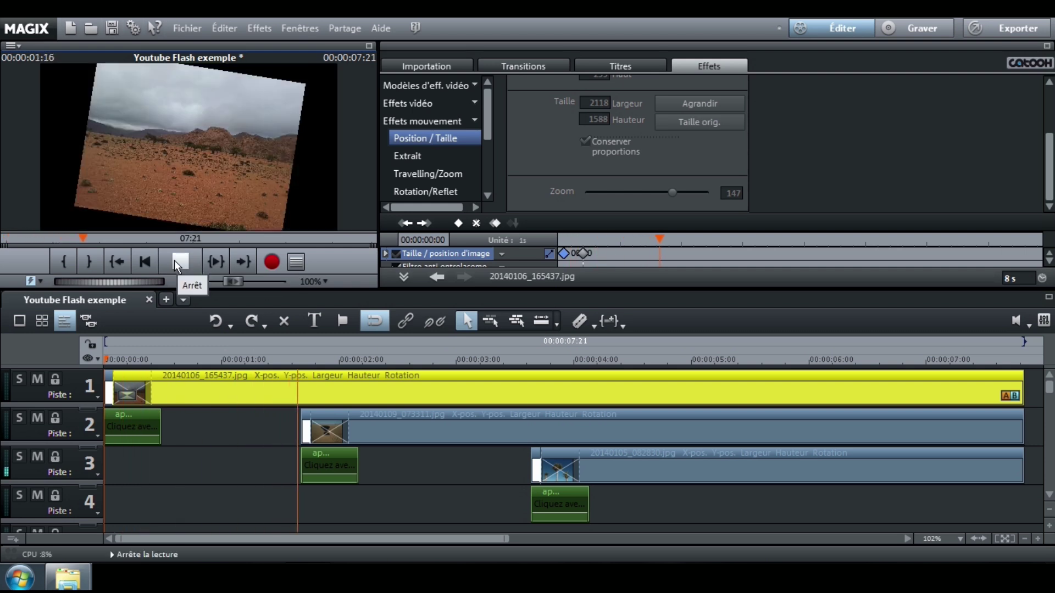
{"action": "left_click", "coordinate": [174, 260]}
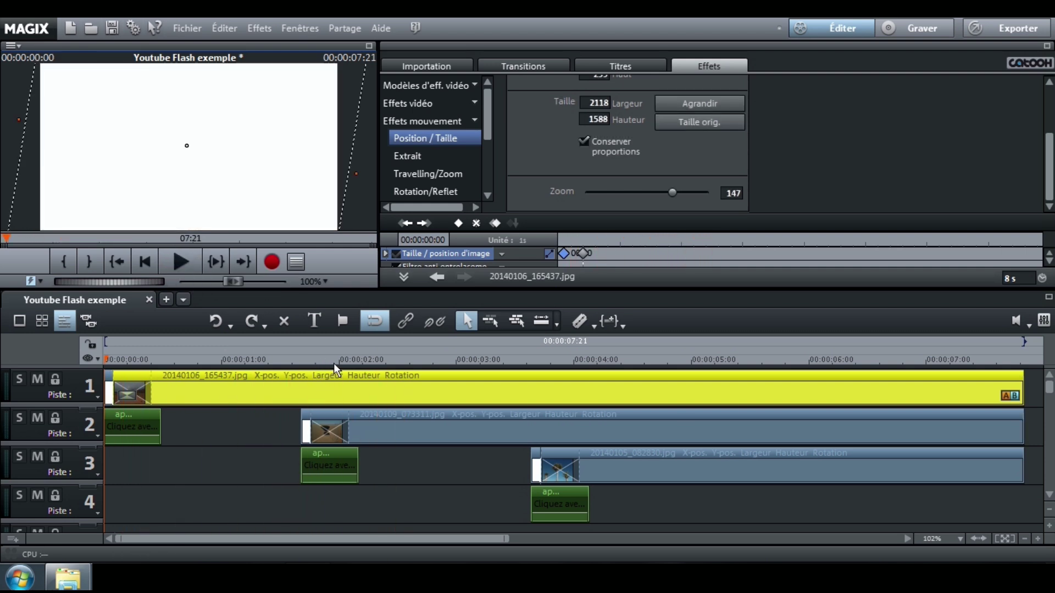
Animate the track 2 photo's size with a keyframe at the end of its white crossfade and zoom 162 at its start
{"action": "left_click", "coordinate": [351, 361]}
{"action": "left_click", "coordinate": [384, 421]}
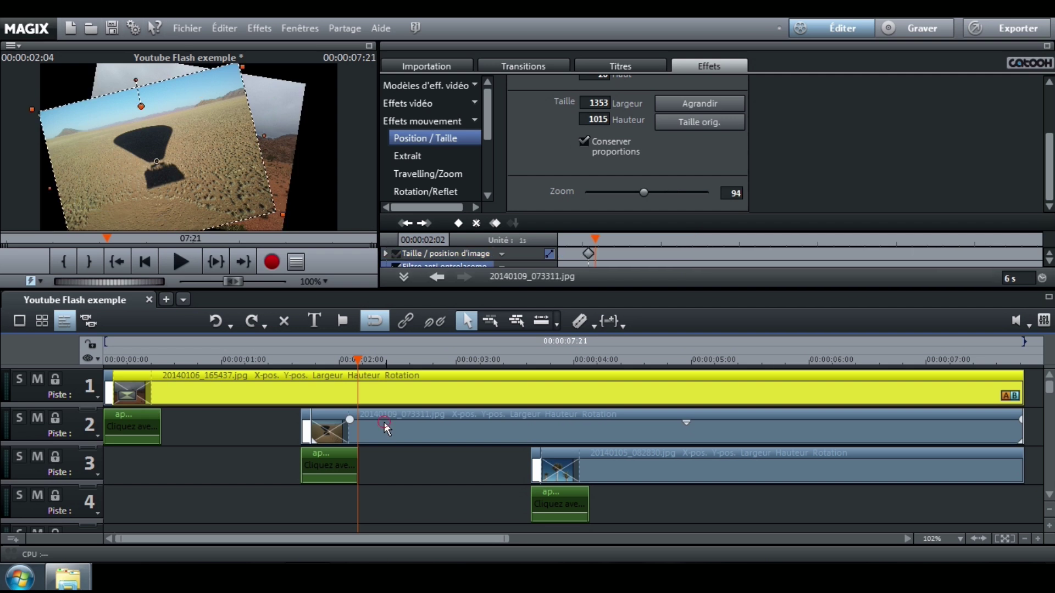
{"action": "left_click", "coordinate": [348, 361]}
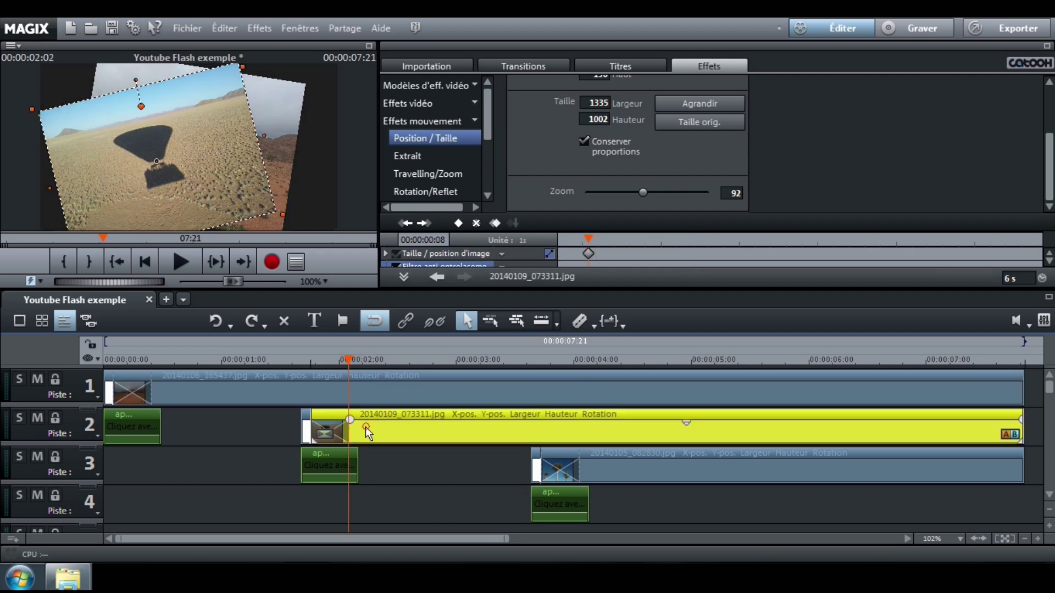
{"action": "left_click", "coordinate": [456, 223]}
{"action": "left_click", "coordinate": [309, 363]}
{"action": "left_click_drag", "start_coordinate": [644, 200], "coordinate": [682, 192]}
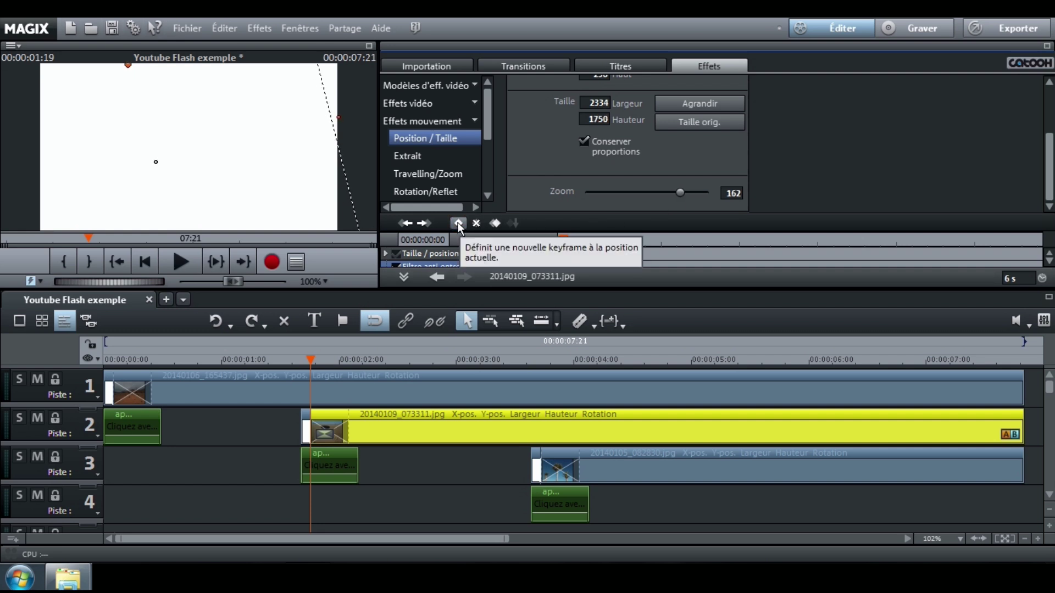
Animate the track 3 photo's size with a keyframe at the end of its white crossfade and a zoom of 155 keyframed at its start
{"action": "left_click", "coordinate": [577, 360]}
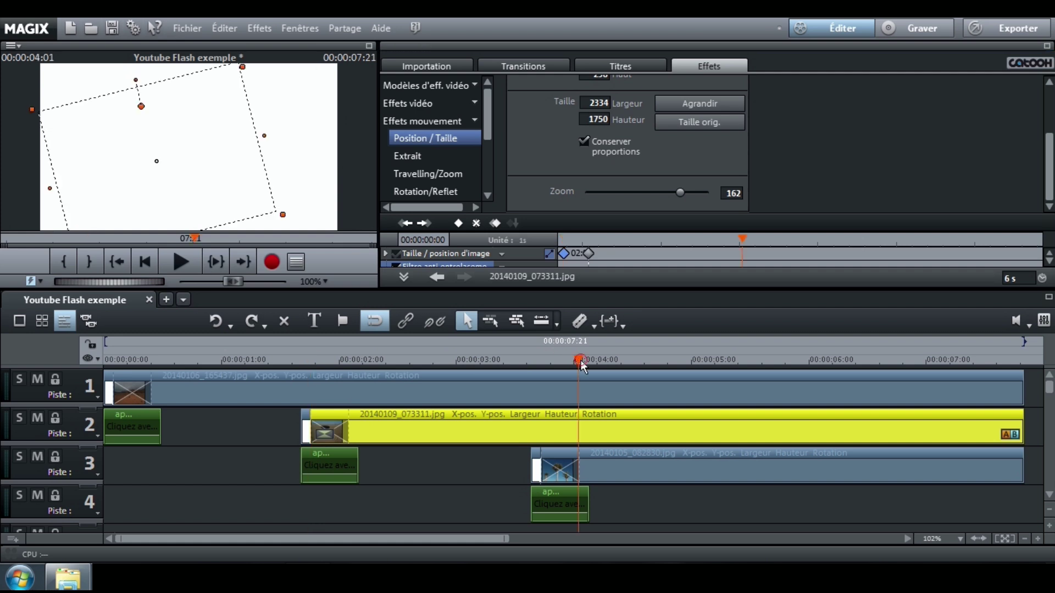
{"action": "left_click", "coordinate": [618, 465]}
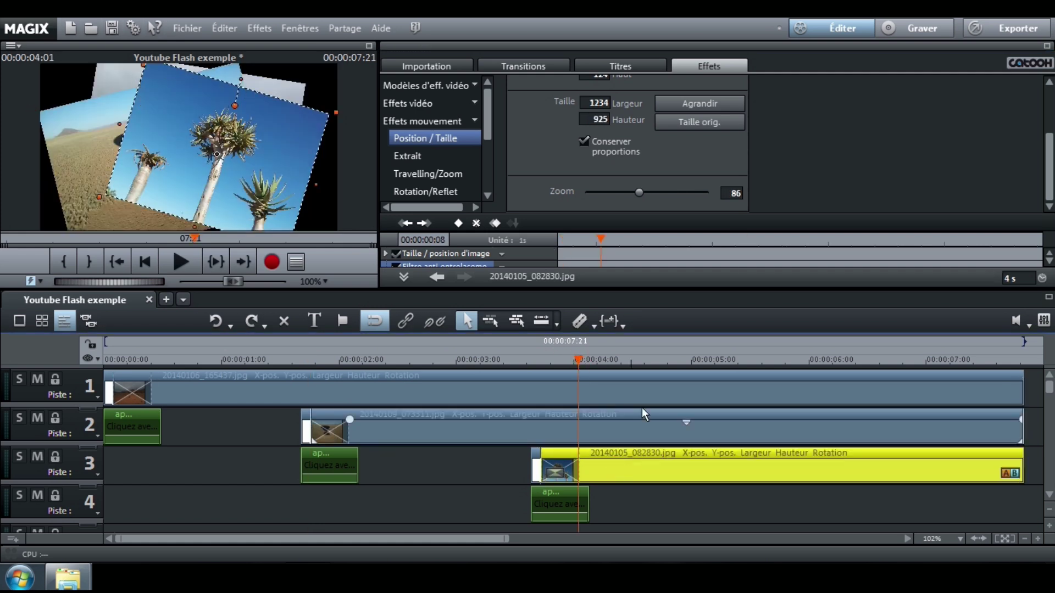
{"action": "left_click", "coordinate": [461, 223]}
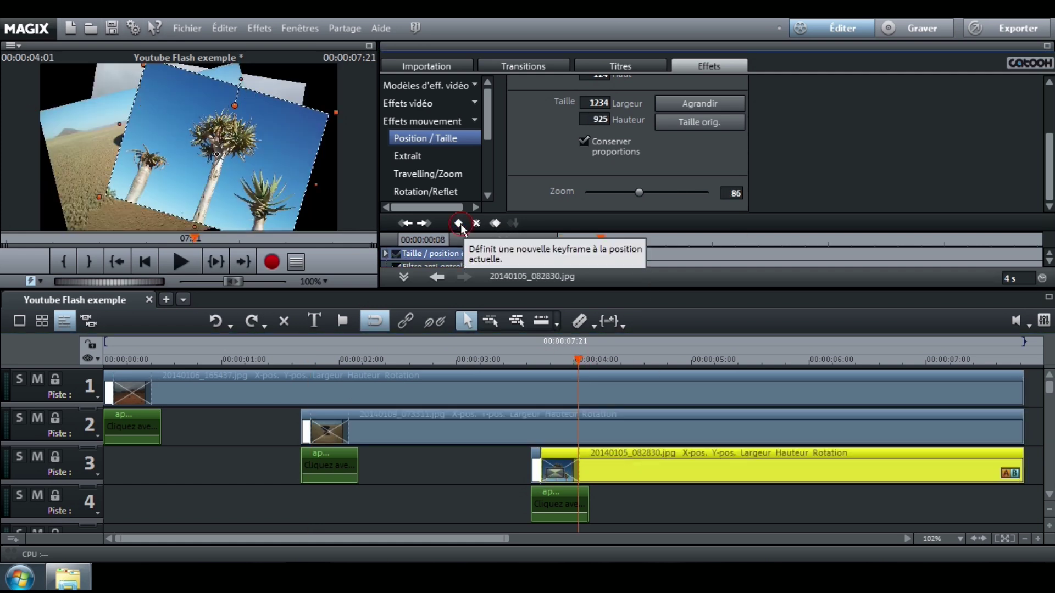
{"action": "left_click", "coordinate": [540, 359]}
{"action": "left_click", "coordinate": [541, 360]}
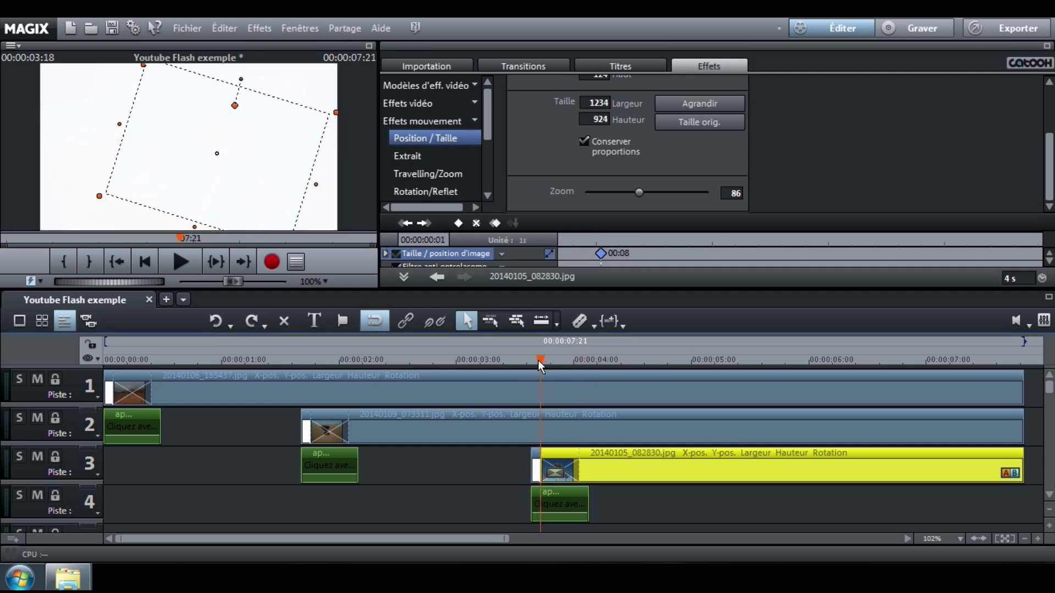
{"action": "left_click_drag", "start_coordinate": [638, 194], "coordinate": [678, 193]}
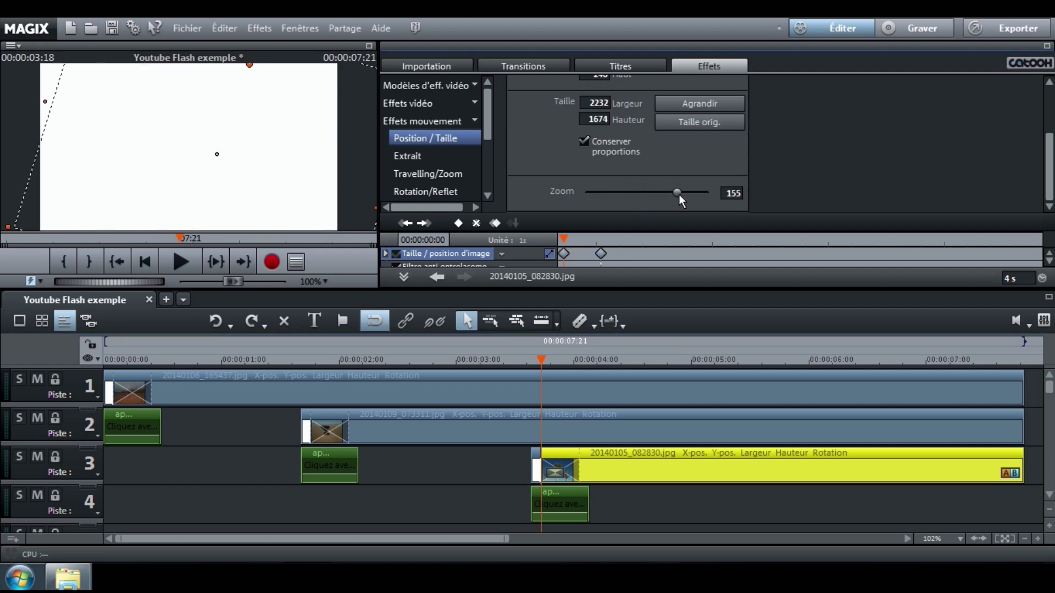
{"action": "left_click", "coordinate": [458, 222]}
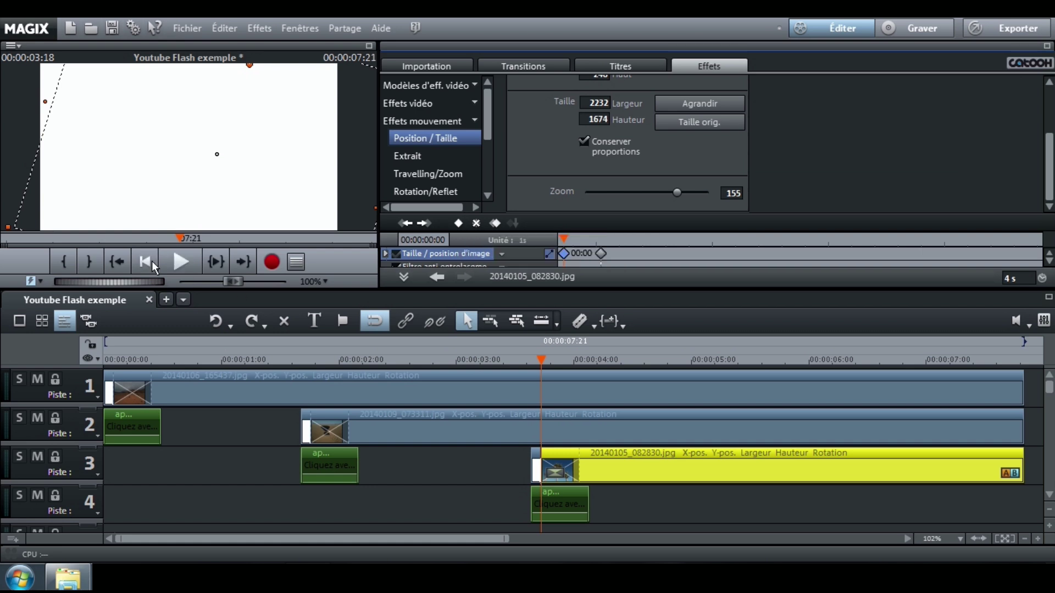
Play back the montage from the beginning to check the zoom animation on all three photos
{"action": "left_click", "coordinate": [148, 262]}
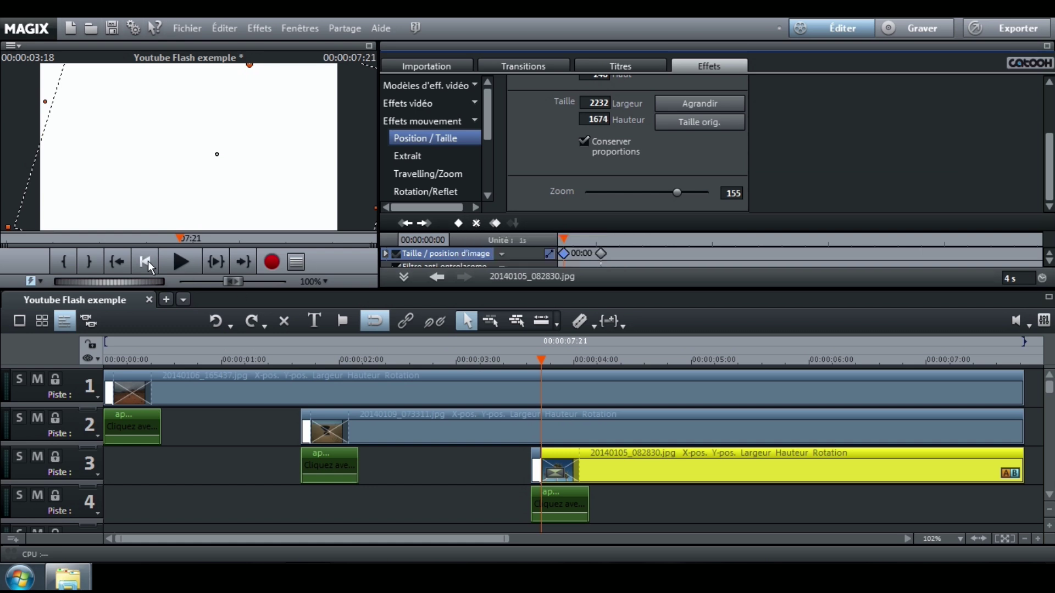
{"action": "left_click", "coordinate": [176, 262]}
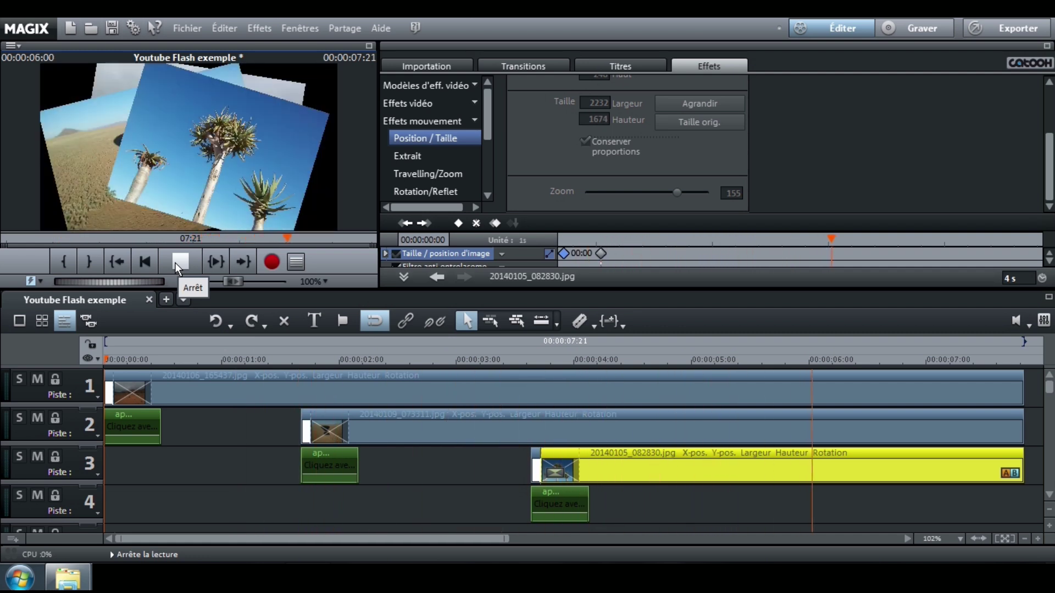
{"action": "left_click", "coordinate": [180, 262]}
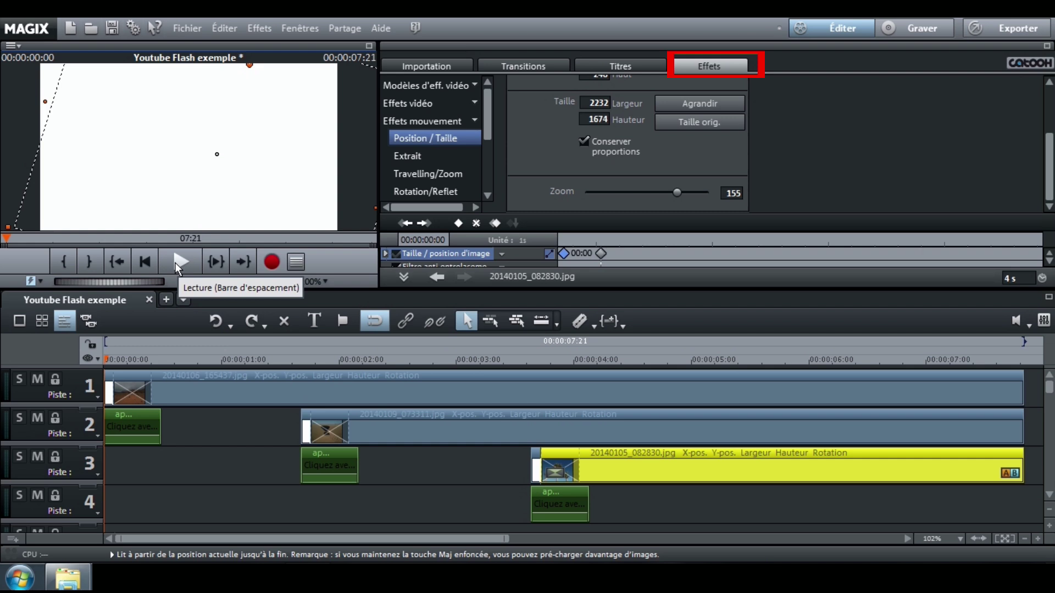
Keyframe the track 3 photo's rotation at the end of its white crossfade, with Y-axis rotation 55 and in-plane rotation 161 at its start
{"action": "left_click", "coordinate": [539, 362]}
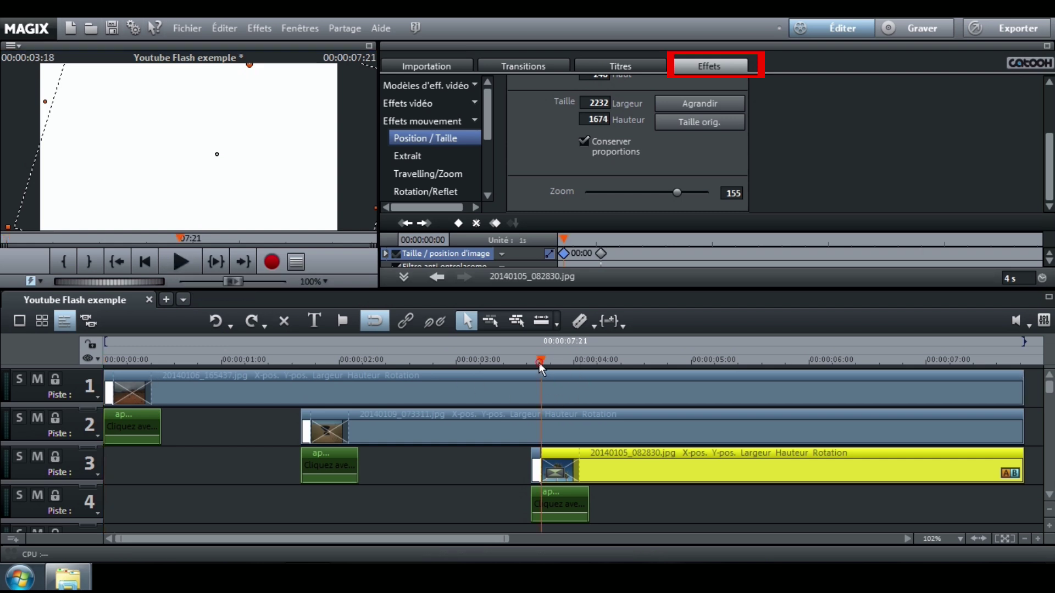
{"action": "left_click", "coordinate": [576, 364]}
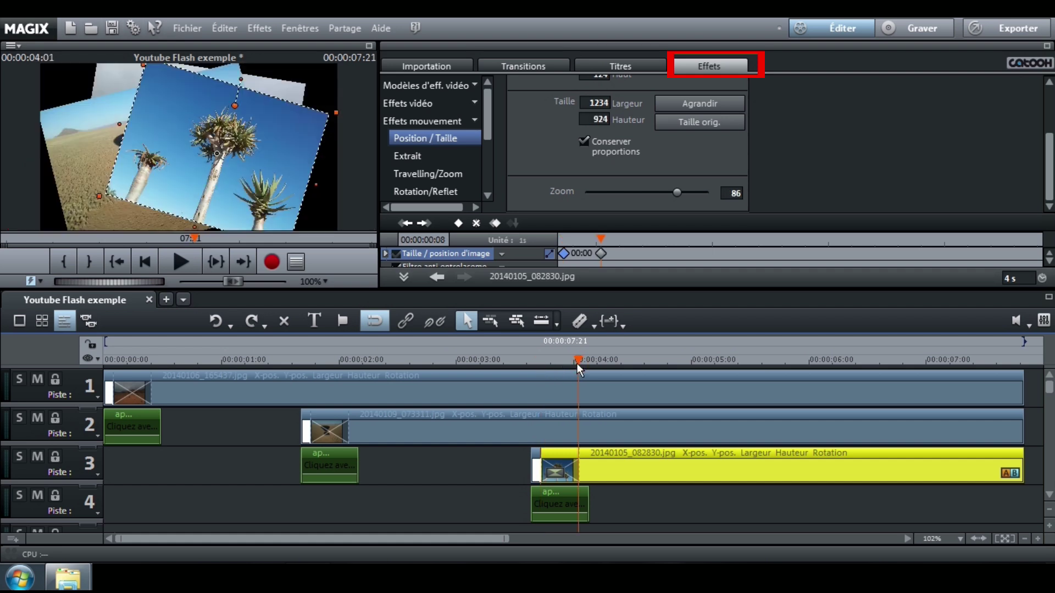
{"action": "left_click", "coordinate": [446, 192]}
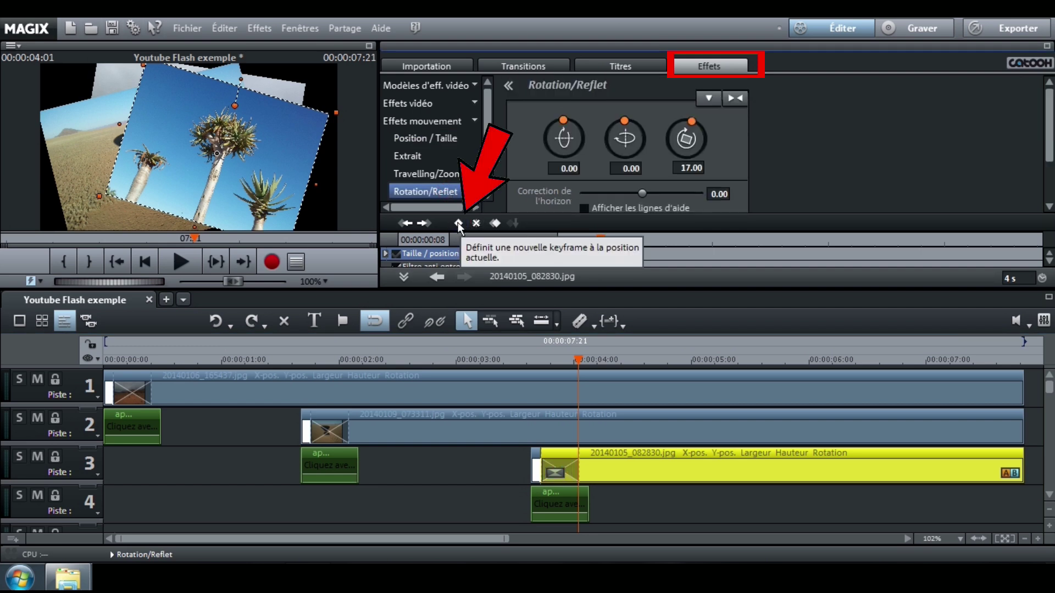
{"action": "left_click", "coordinate": [536, 361]}
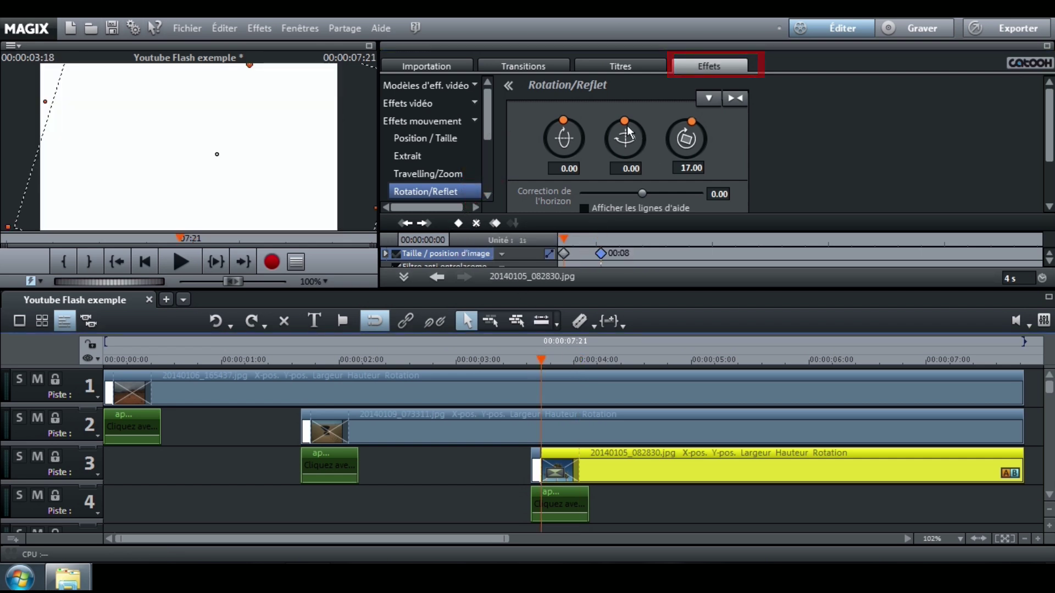
{"action": "left_click_drag", "start_coordinate": [627, 122], "coordinate": [693, 156]}
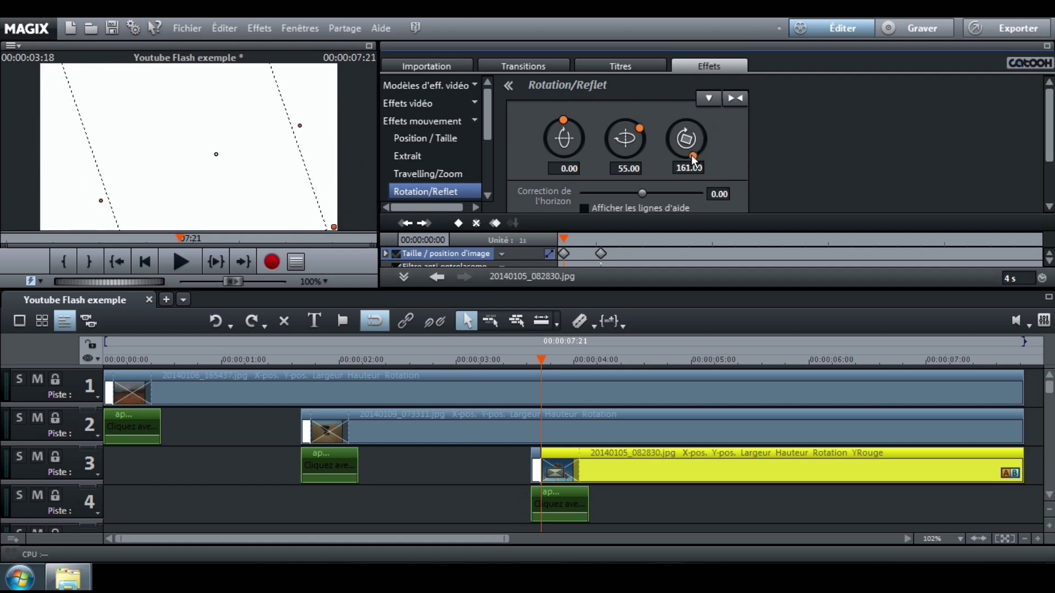
{"action": "left_click", "coordinate": [458, 222]}
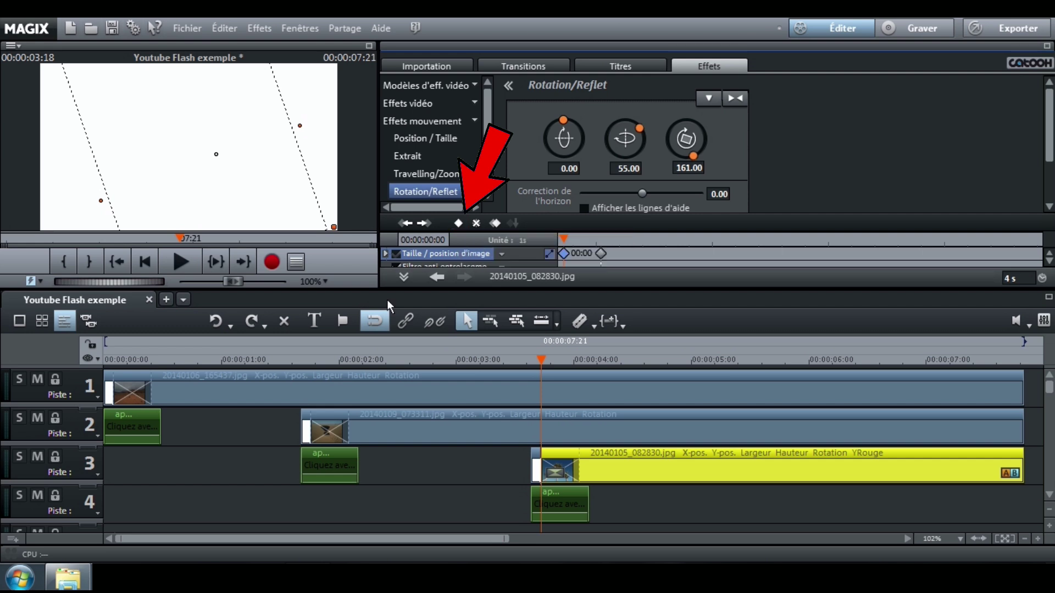
Preview the track 3 photo's rotation animation, starting playback from about two seconds
{"action": "left_click", "coordinate": [352, 358]}
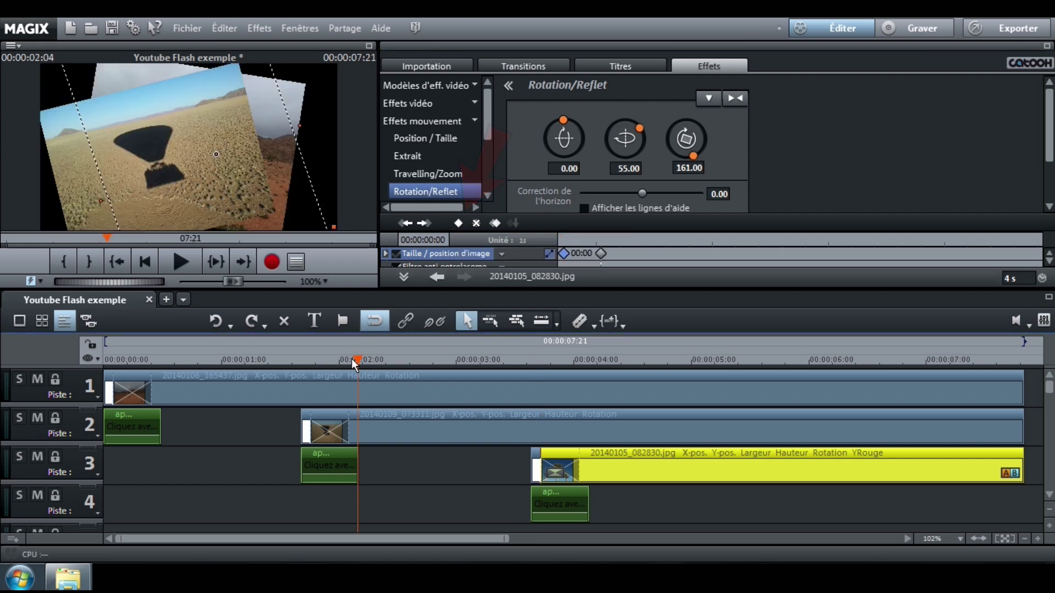
{"action": "left_click", "coordinate": [176, 263]}
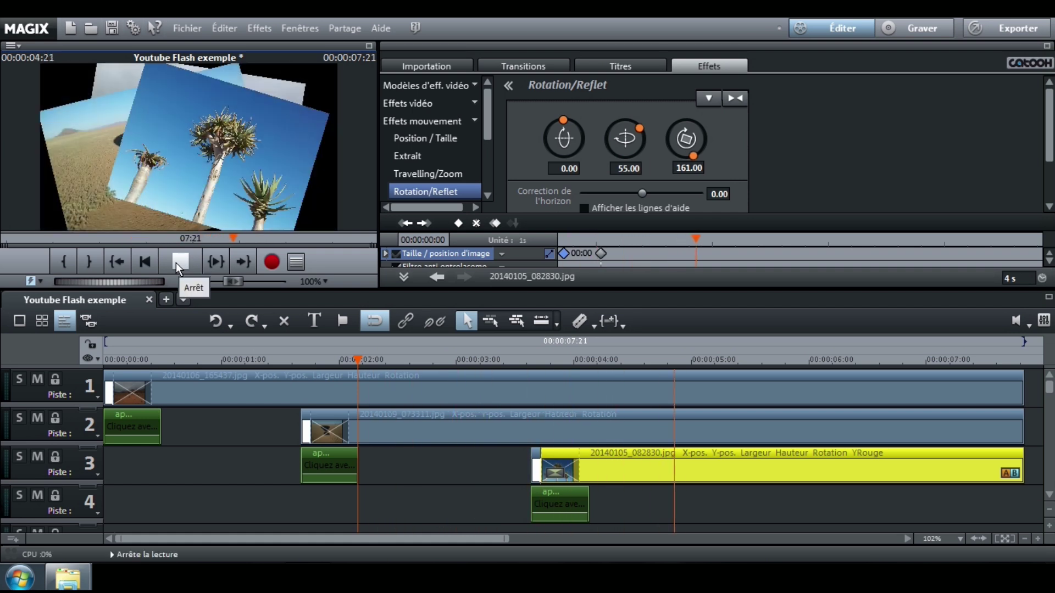
{"action": "left_click", "coordinate": [176, 263]}
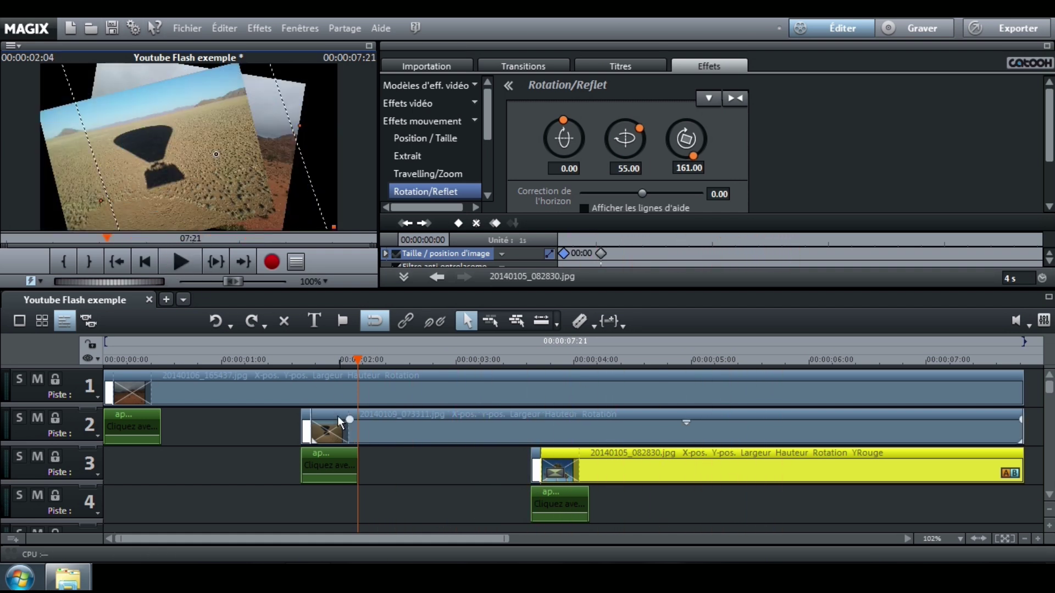
Keyframe the track 2 photo's rotation at the end of its white crossfade, with in-plane rotation -145 and Y-axis rotation 69 at its start
{"action": "left_click", "coordinate": [377, 423]}
{"action": "left_click", "coordinate": [348, 361]}
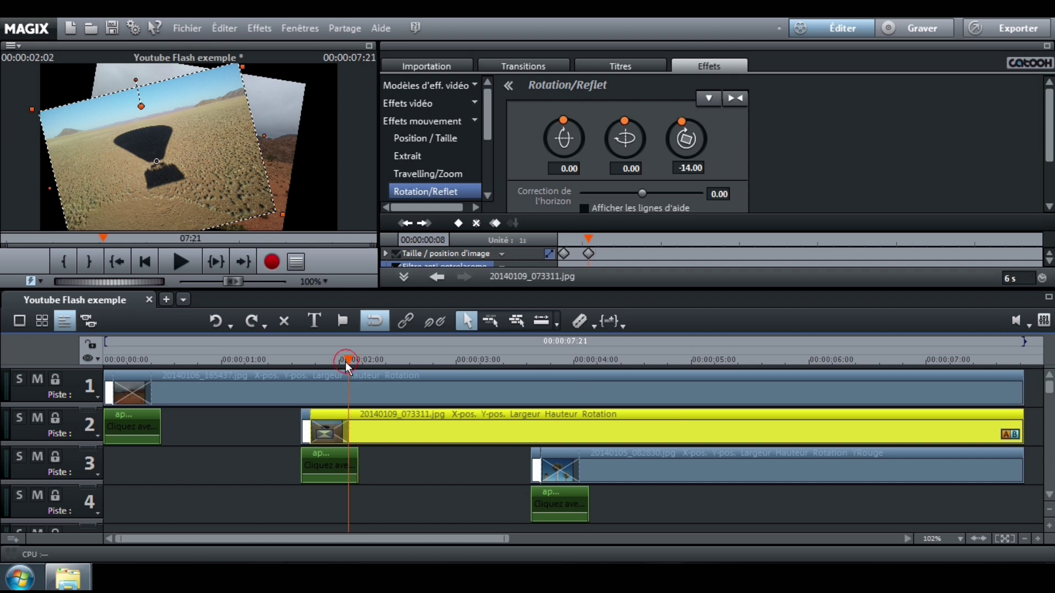
{"action": "left_click", "coordinate": [457, 223]}
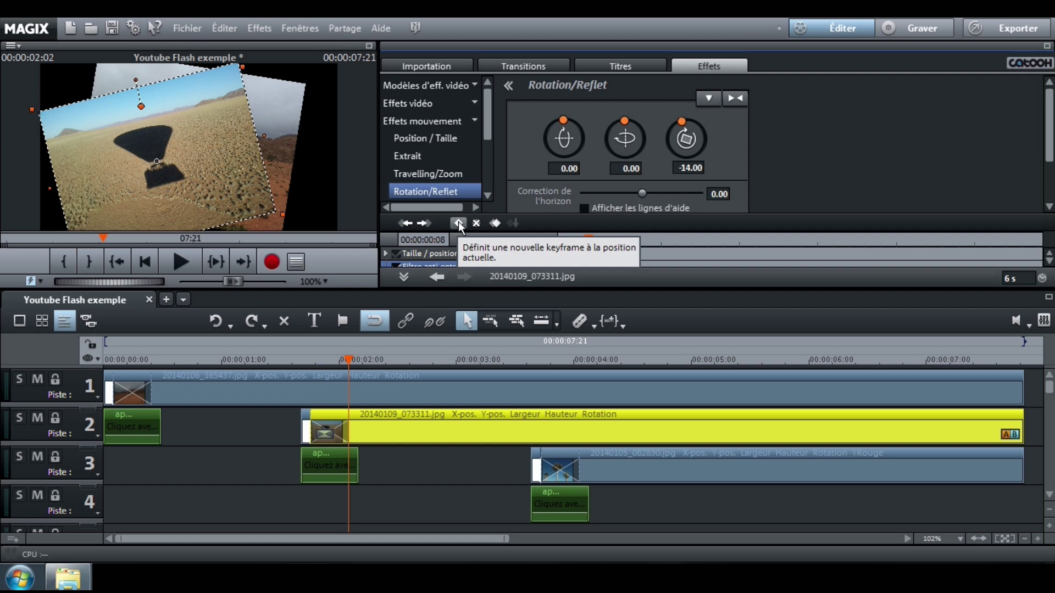
{"action": "left_click", "coordinate": [306, 364]}
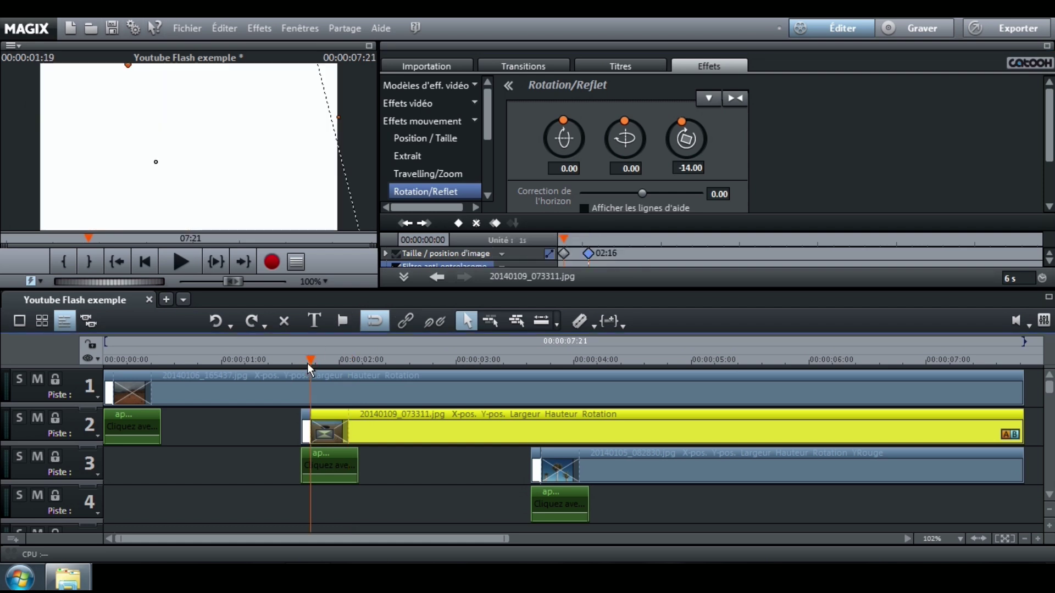
{"action": "left_click_drag", "start_coordinate": [680, 130], "coordinate": [676, 166]}
{"action": "left_click_drag", "start_coordinate": [625, 121], "coordinate": [642, 141]}
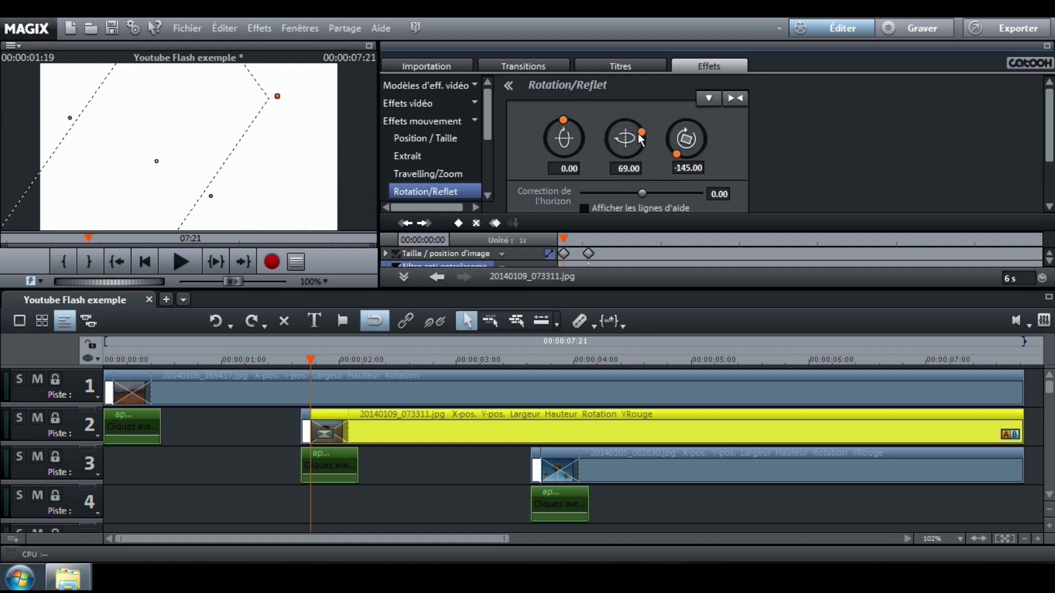
{"action": "left_click", "coordinate": [458, 223]}
Keyframe the track 1 photo's rotation at the end of its white crossfade and at 215 at its start, and preview from the beginning
{"action": "left_click", "coordinate": [149, 357]}
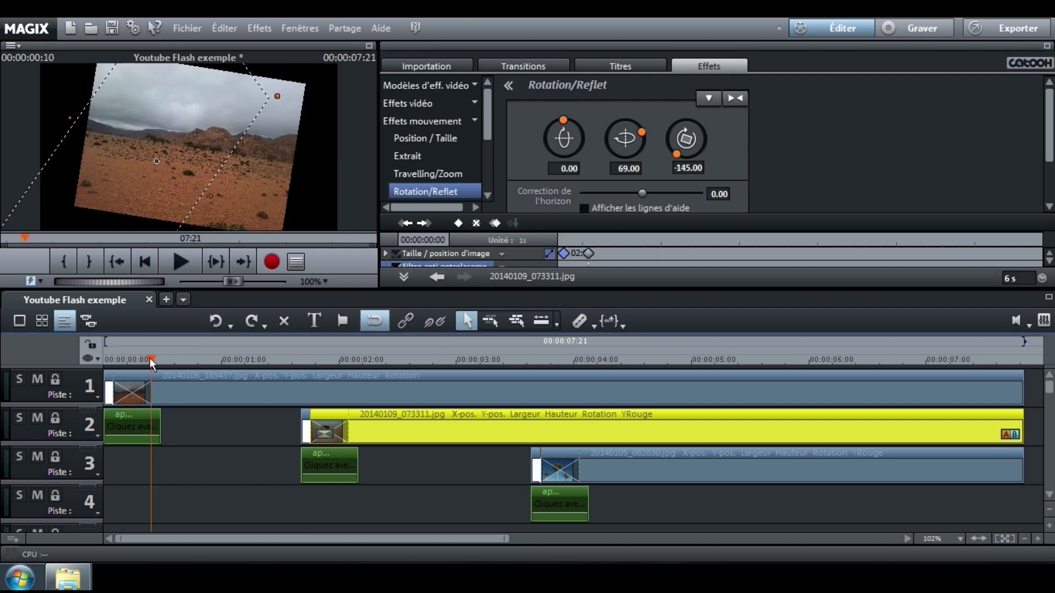
{"action": "left_click", "coordinate": [181, 388]}
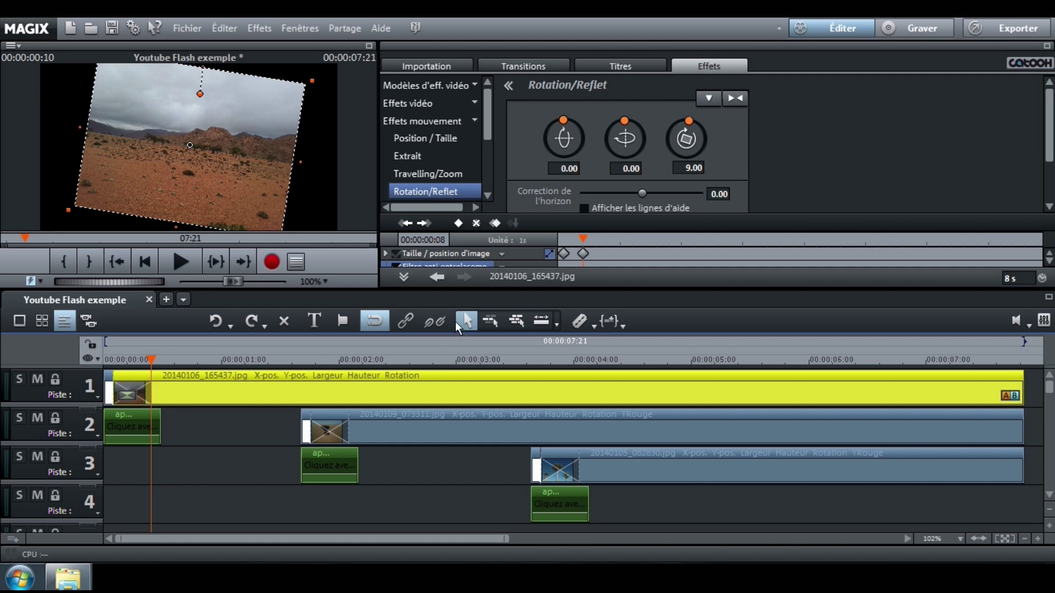
{"action": "left_click", "coordinate": [460, 223]}
{"action": "left_click", "coordinate": [112, 359]}
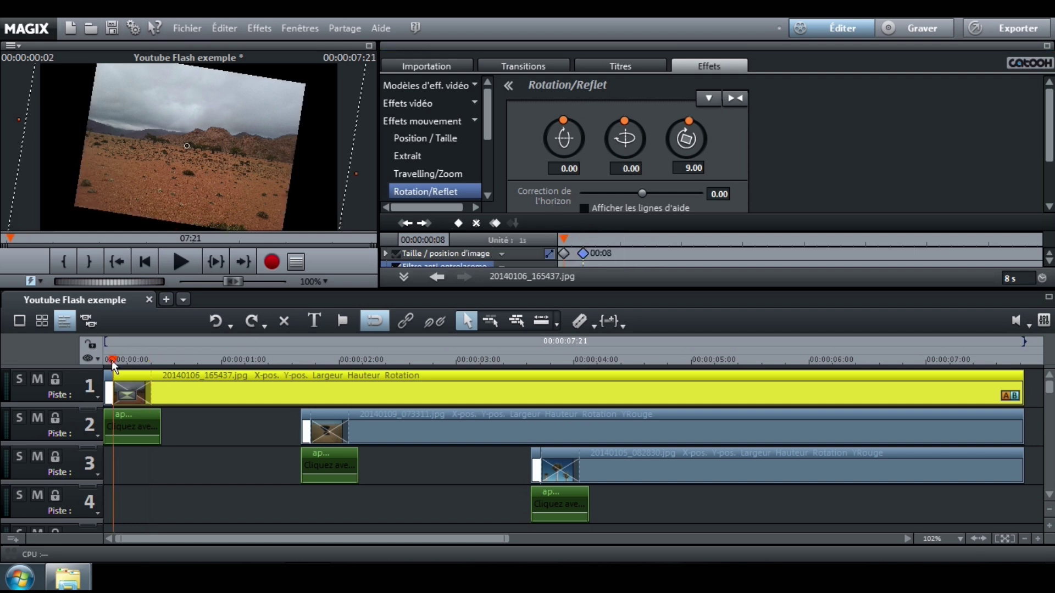
{"action": "left_click_drag", "start_coordinate": [687, 123], "coordinate": [674, 159]}
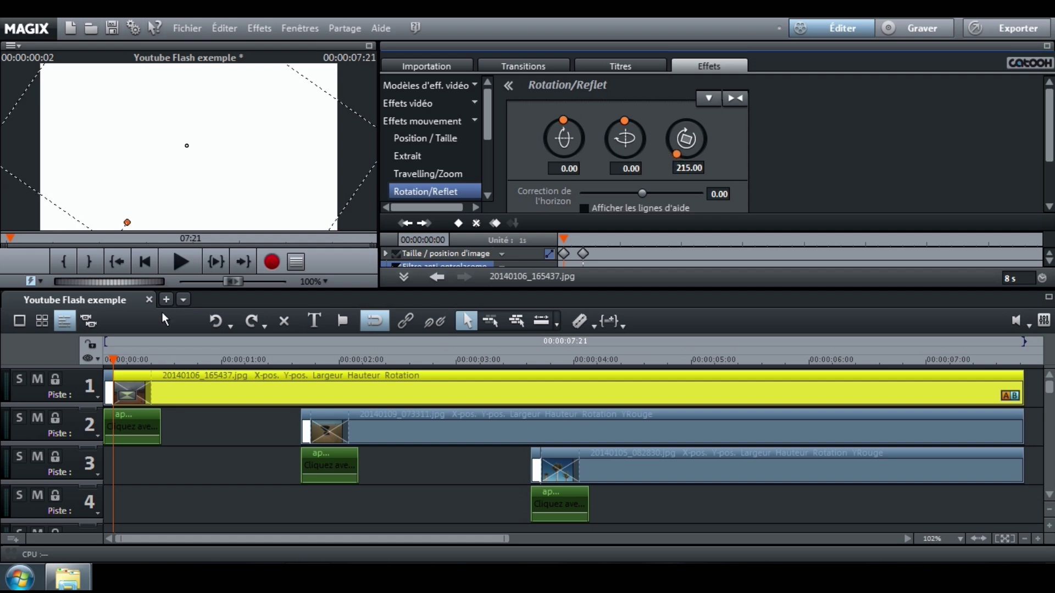
{"action": "left_click", "coordinate": [457, 223]}
{"action": "left_click", "coordinate": [150, 267]}
{"action": "left_click", "coordinate": [176, 262]}
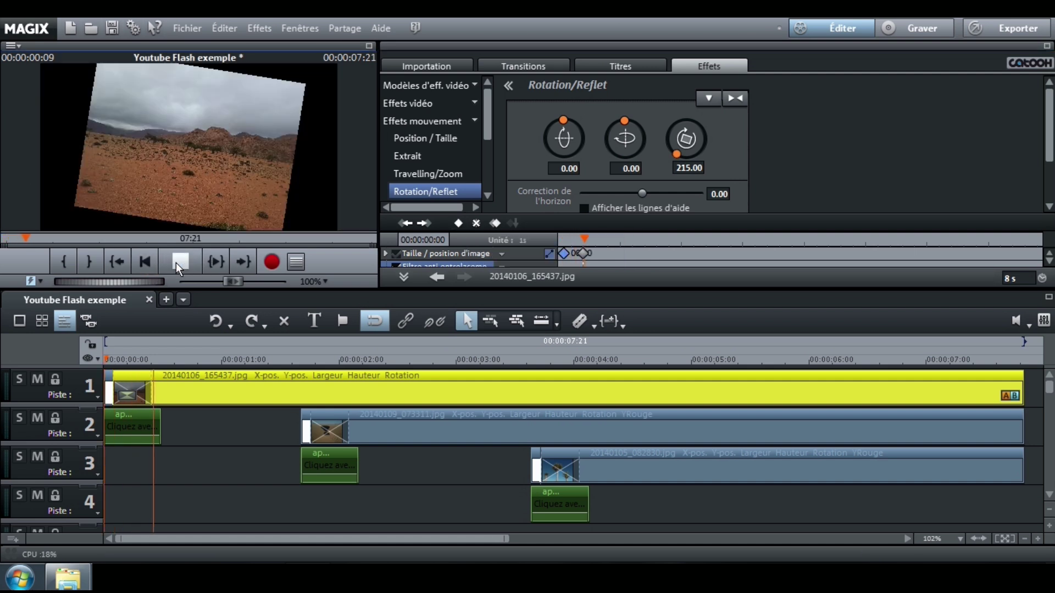